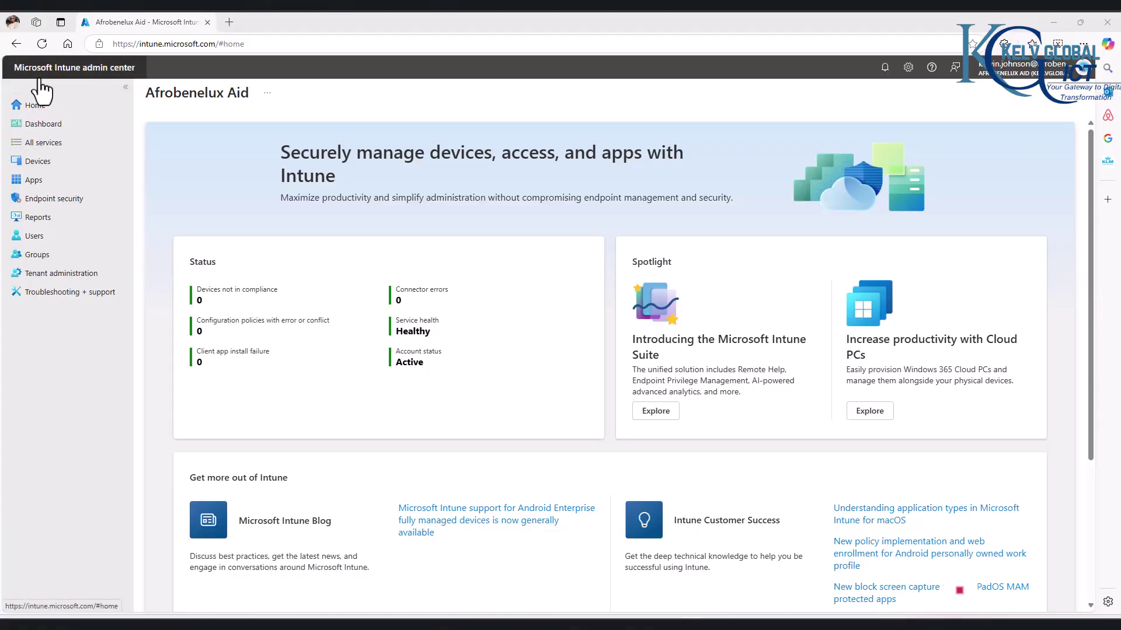
# Step: Under Endpoint security, open the profiles list of the Security Baseline for Windows 10 and later
pyautogui.click(57, 200)
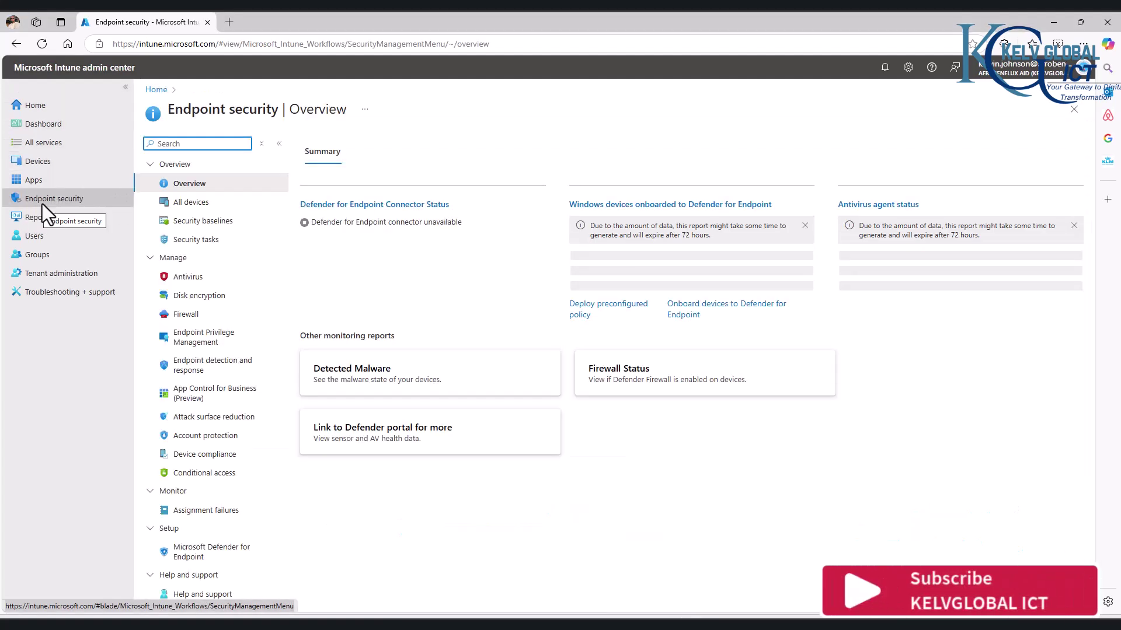
pyautogui.click(212, 225)
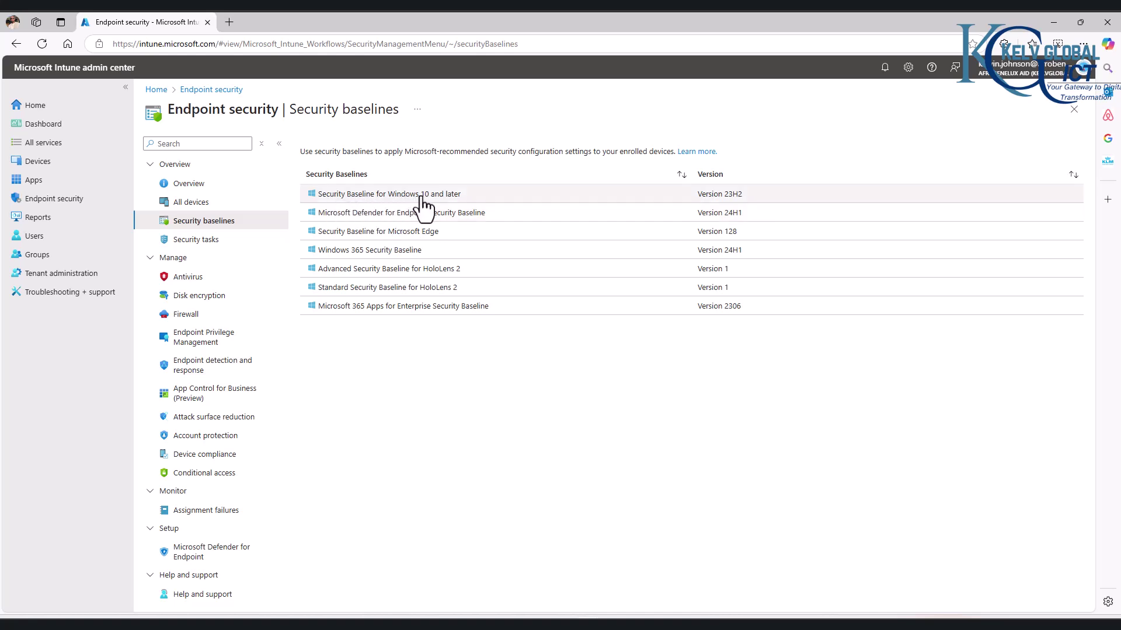
pyautogui.click(454, 195)
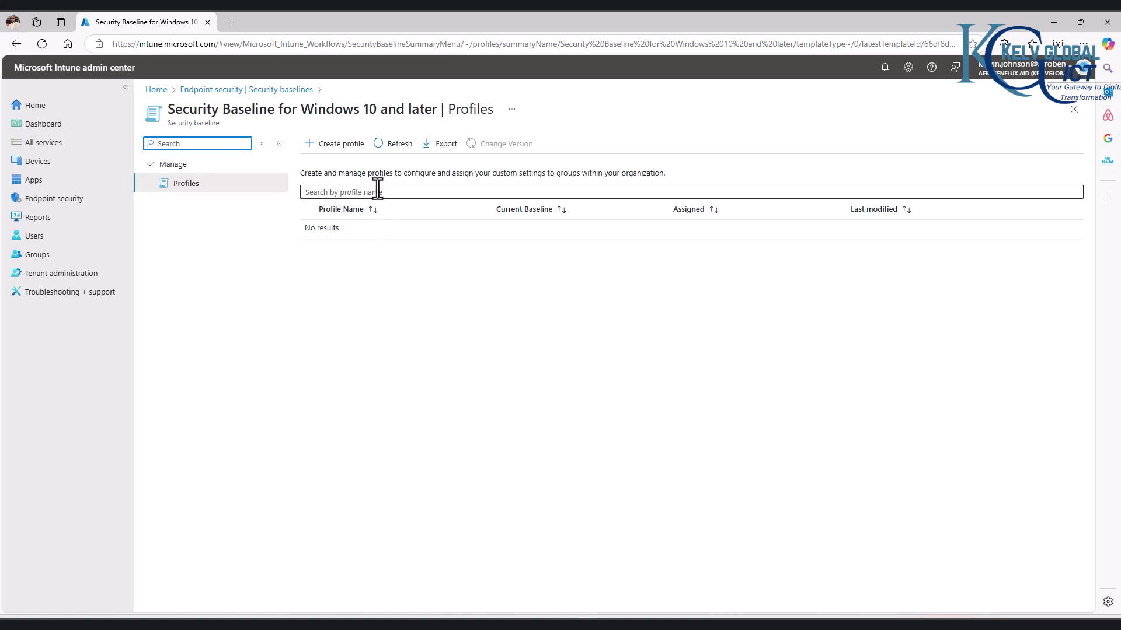
# Step: Create a Windows baseline profile named 'Kelvglobal Security Base' with a description and continue
pyautogui.click(350, 147)
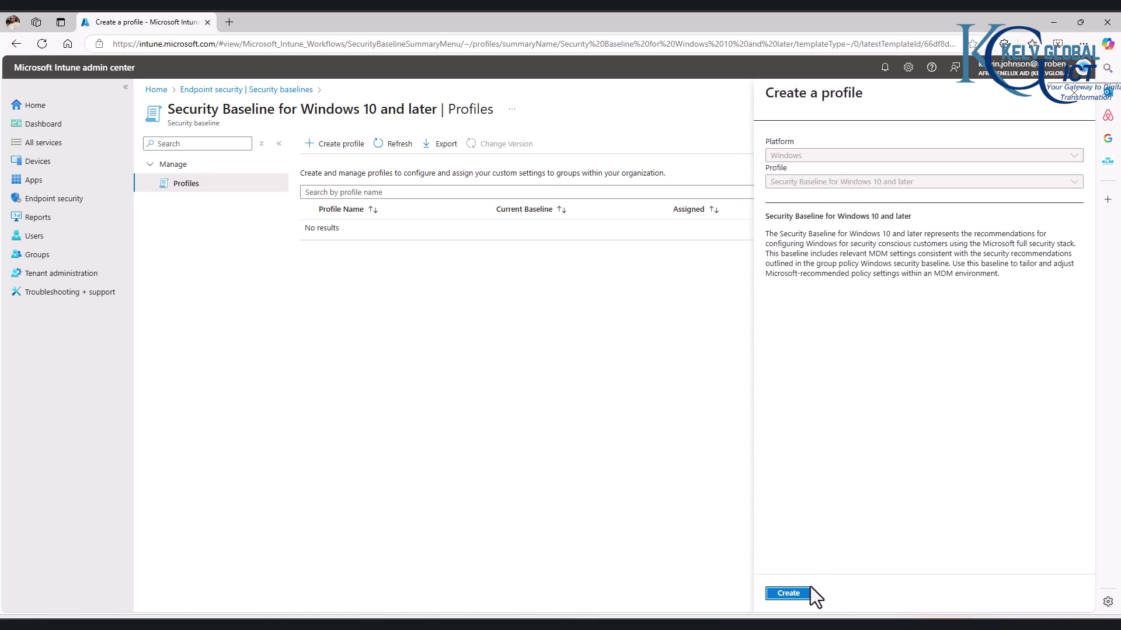
pyautogui.click(791, 604)
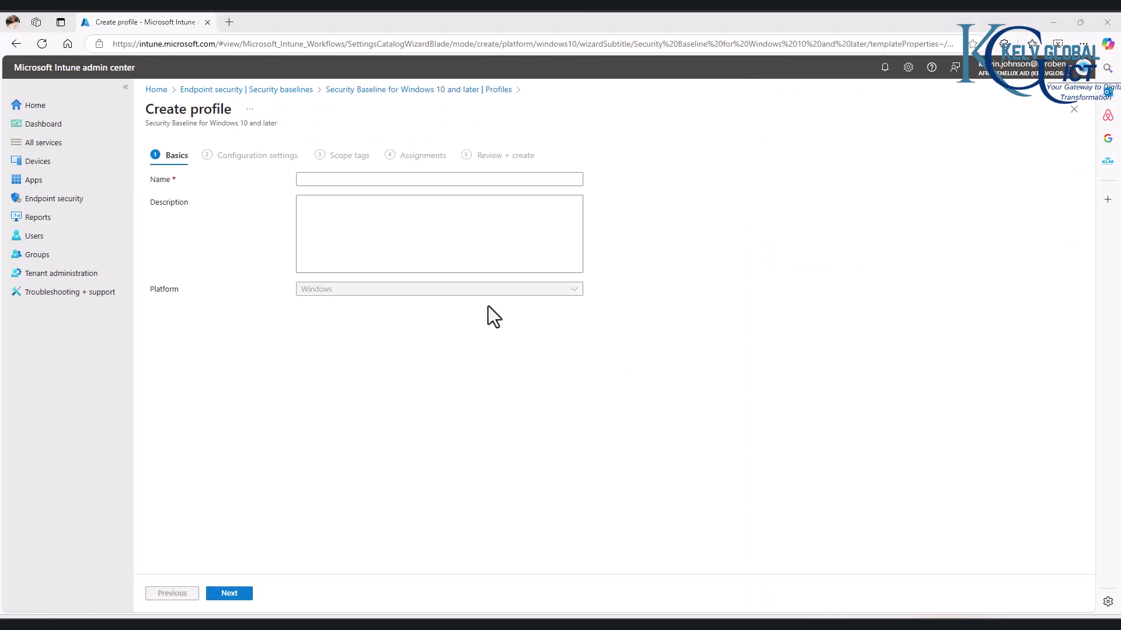
pyautogui.click(310, 181)
pyautogui.write('Kelvglobal Security Base')
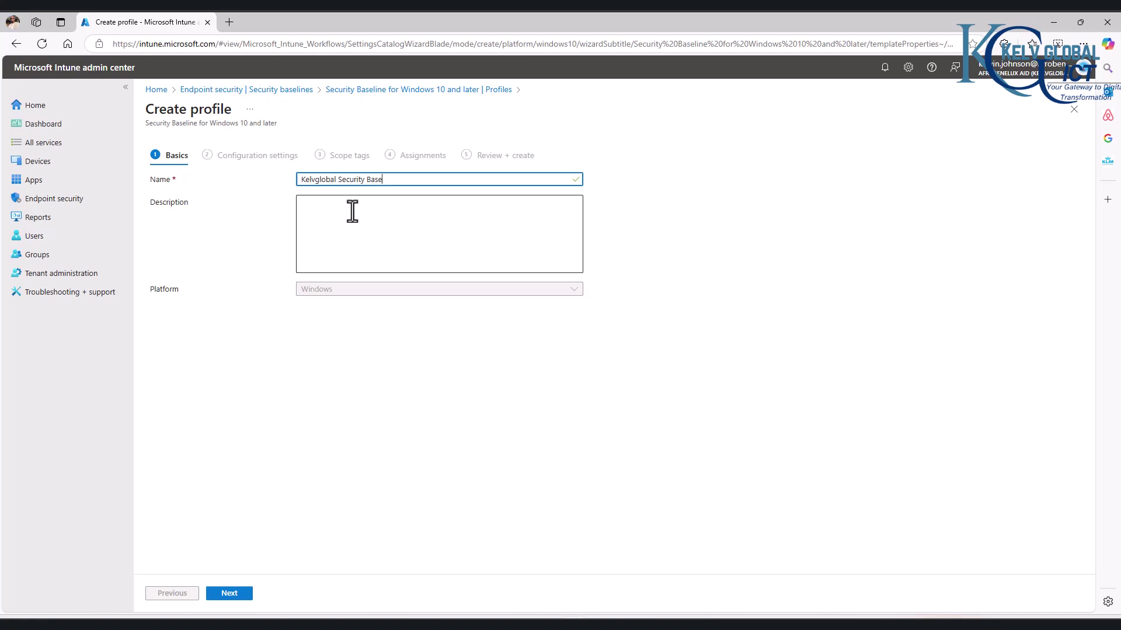
pyautogui.click(352, 210)
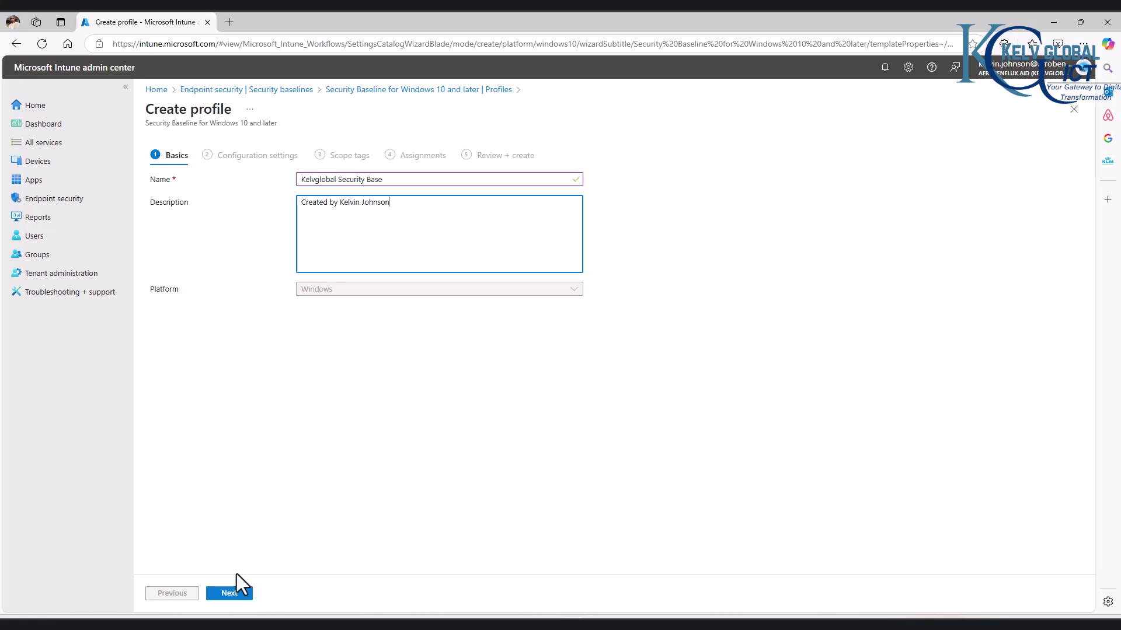
pyautogui.click(228, 593)
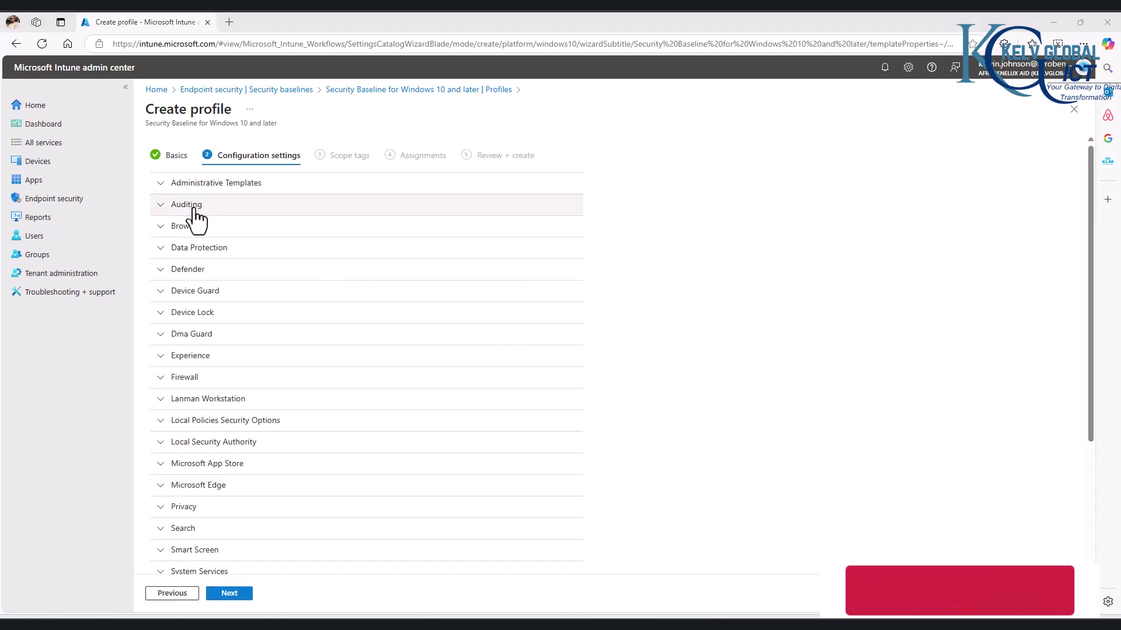
# Step: Change Browser's Allow Password Manager setting from Block to Allow
pyautogui.scroll(-3, 200, 263)
pyautogui.scroll(3, 203, 283)
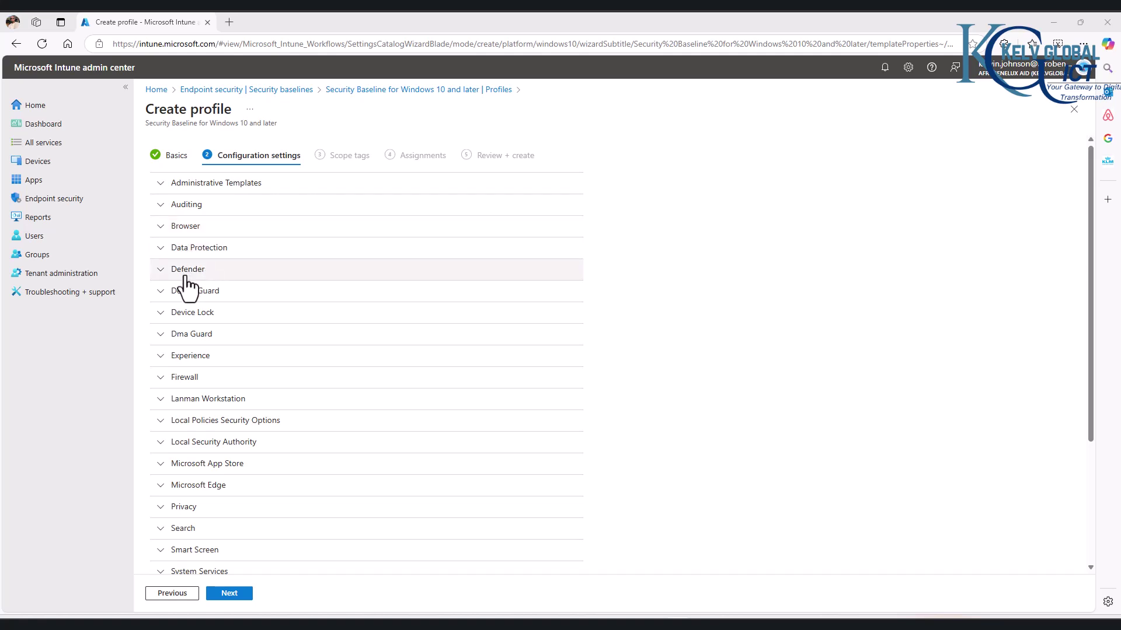
pyautogui.click(161, 228)
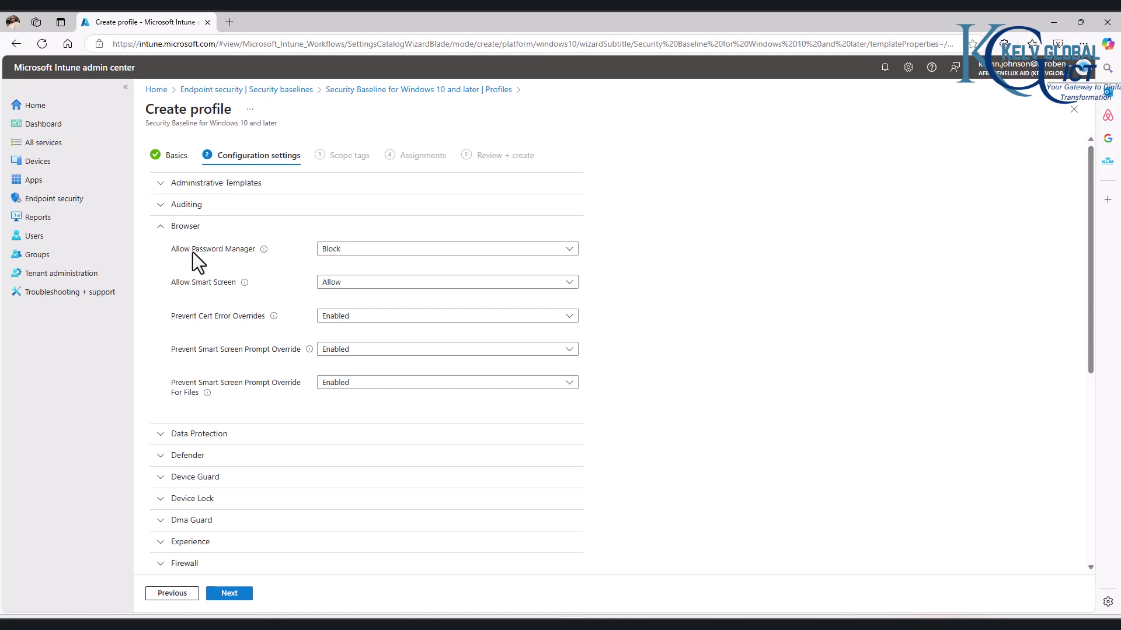
pyautogui.moveTo(263, 251)
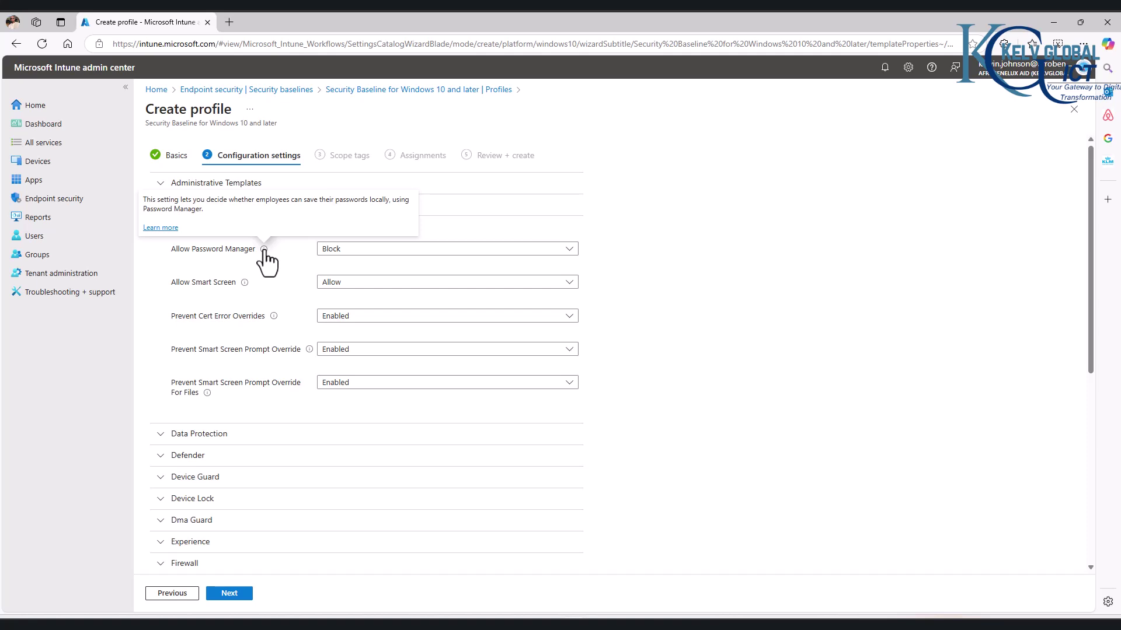
pyautogui.click(347, 251)
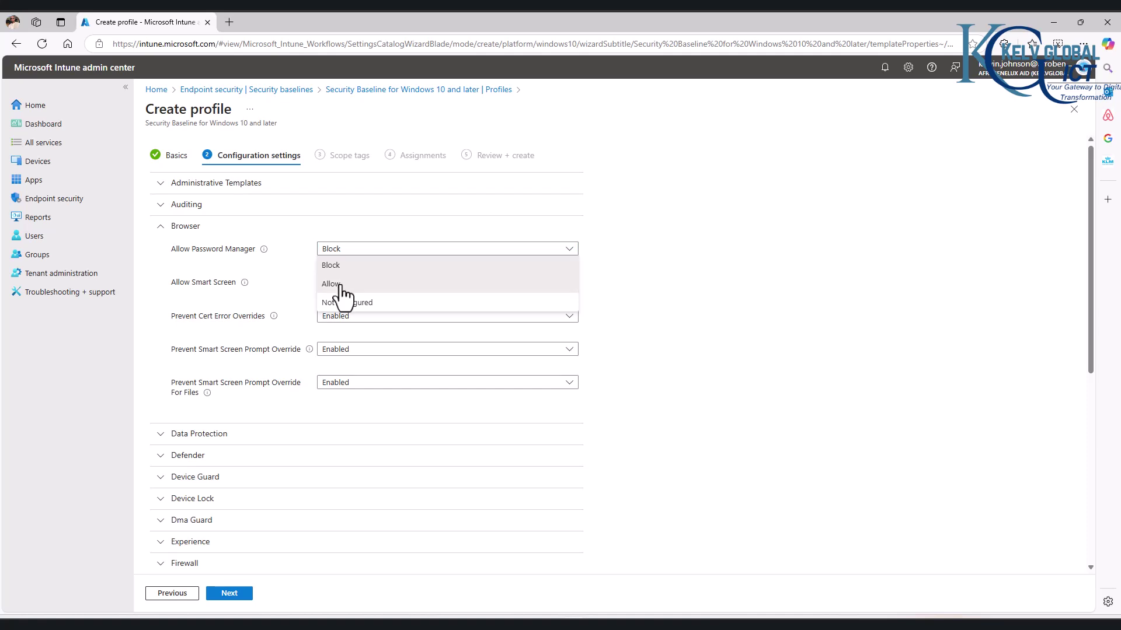
pyautogui.click(339, 284)
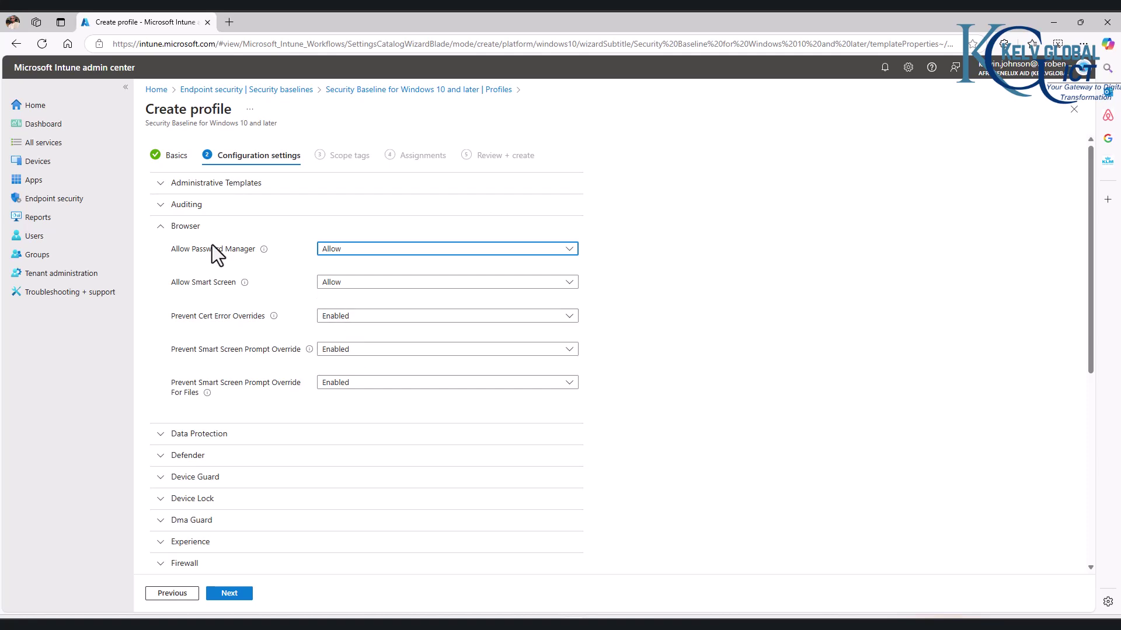
pyautogui.click(160, 230)
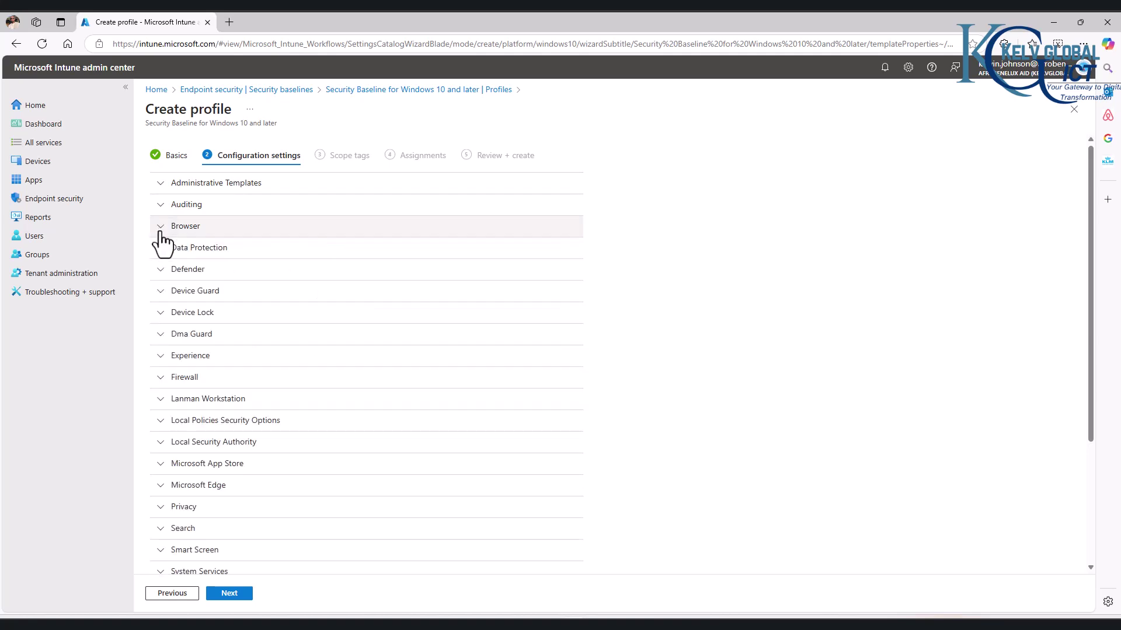
# Step: In Device Lock, set Min Device Password Length to 8 and Device Password History to 10
pyautogui.click(163, 313)
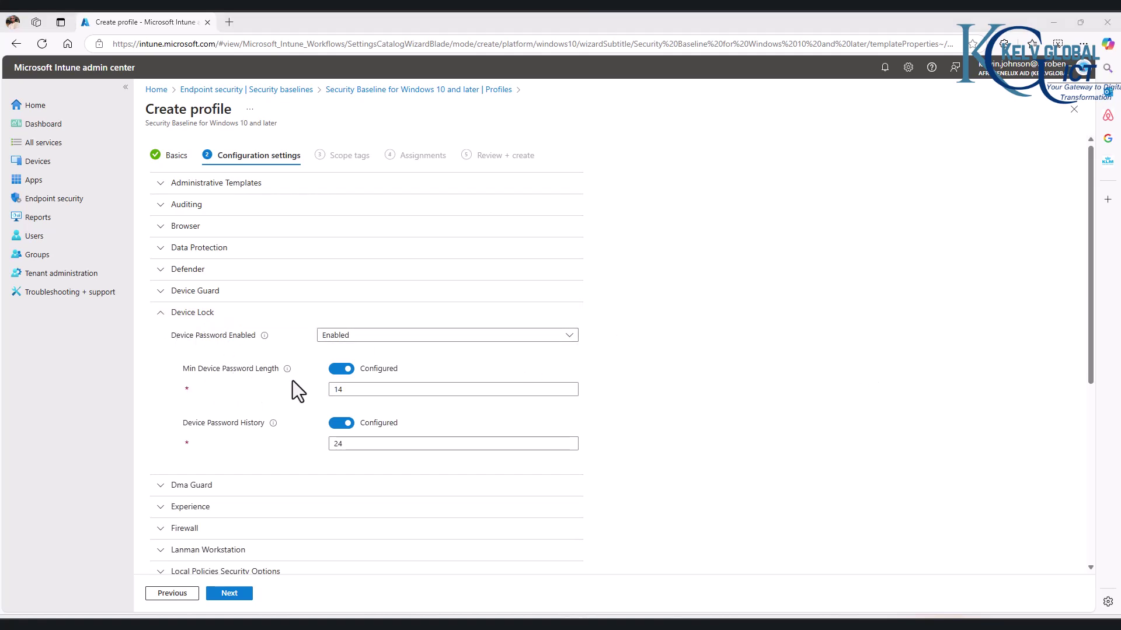
pyautogui.doubleClick(347, 390)
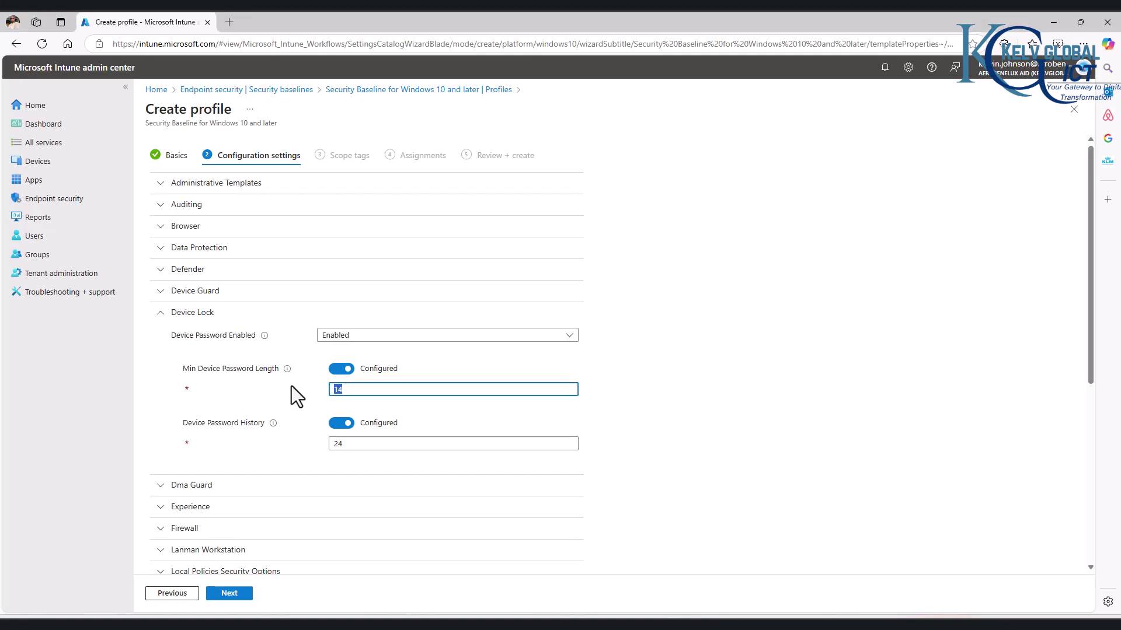
pyautogui.write('8')
pyautogui.doubleClick(343, 445)
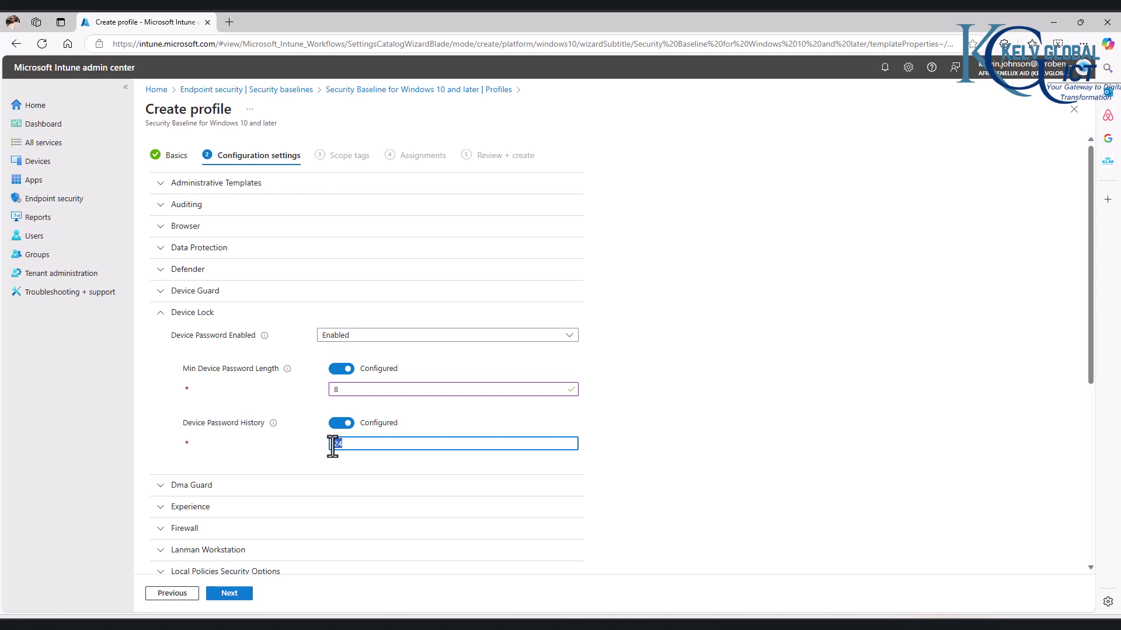
pyautogui.write('10')
pyautogui.click(160, 315)
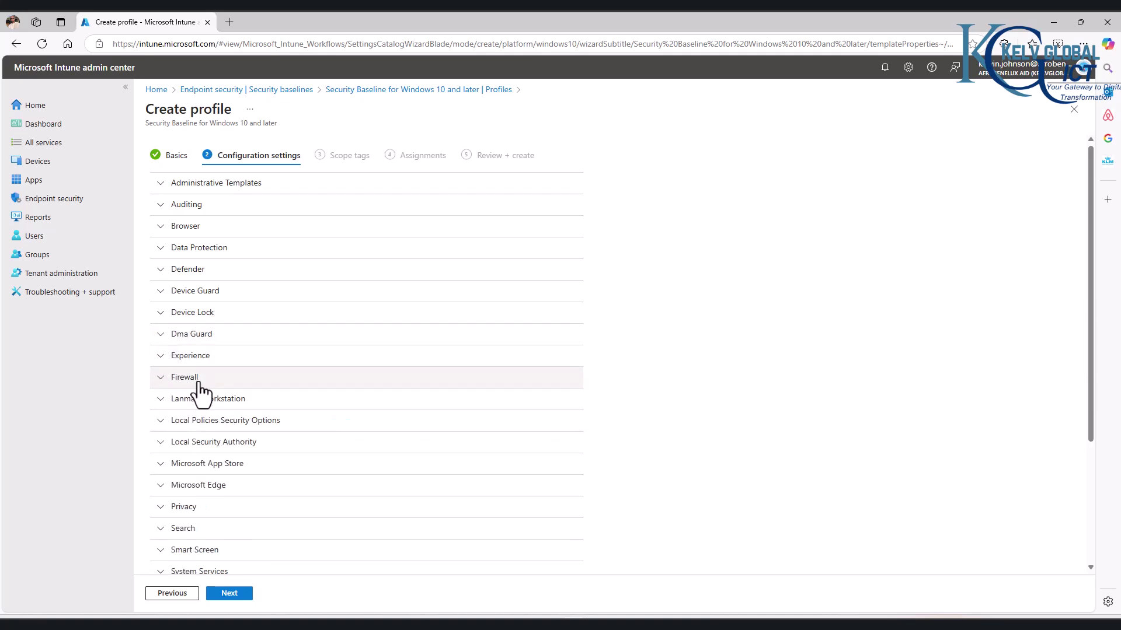
pyautogui.click(164, 382)
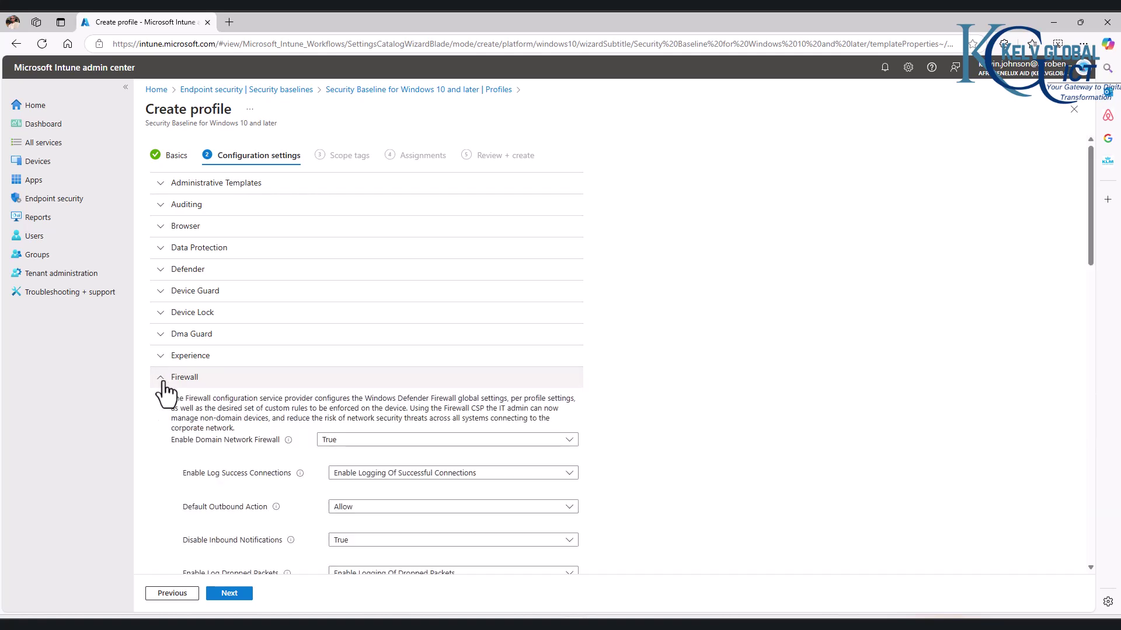
pyautogui.click(163, 384)
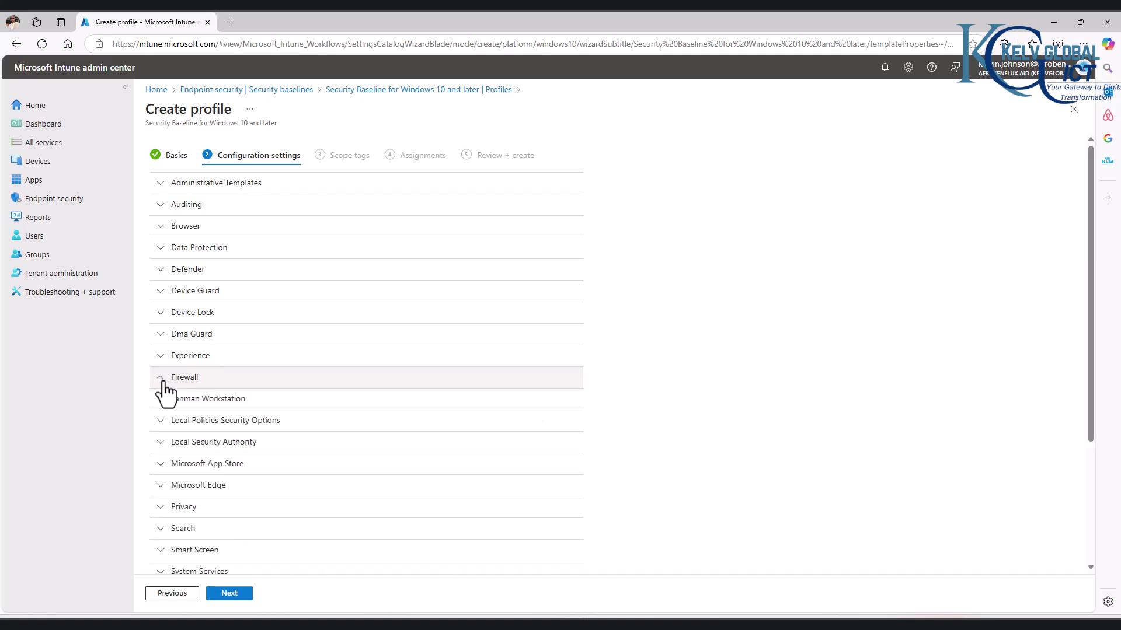
pyautogui.click(162, 425)
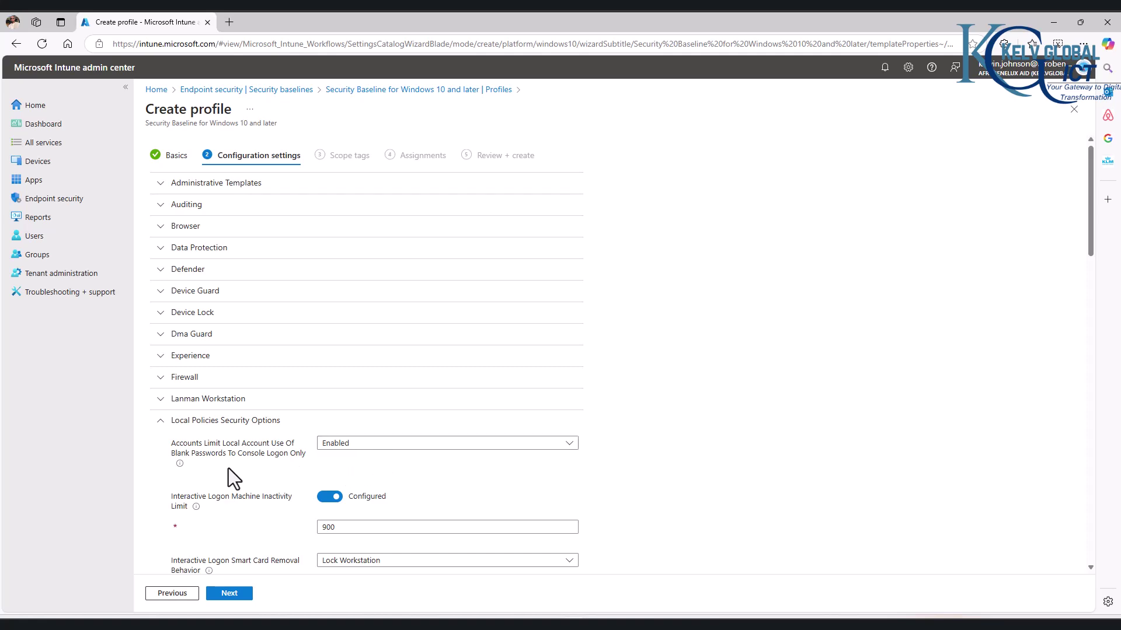
pyautogui.scroll(-2, 250, 479)
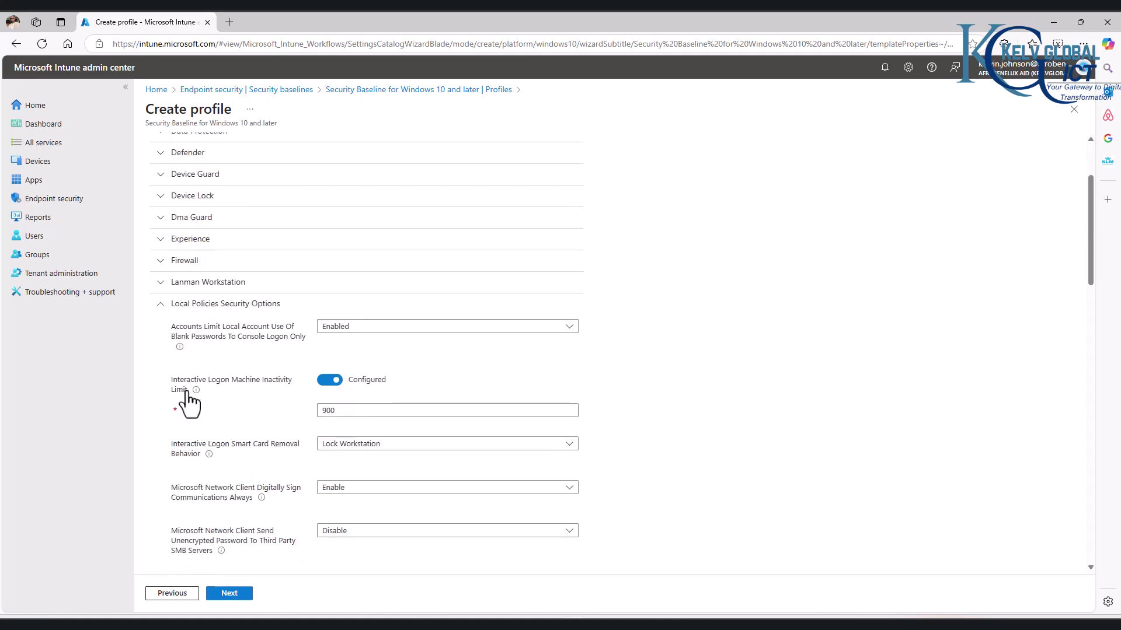
pyautogui.click(160, 304)
pyautogui.scroll(3, 204, 353)
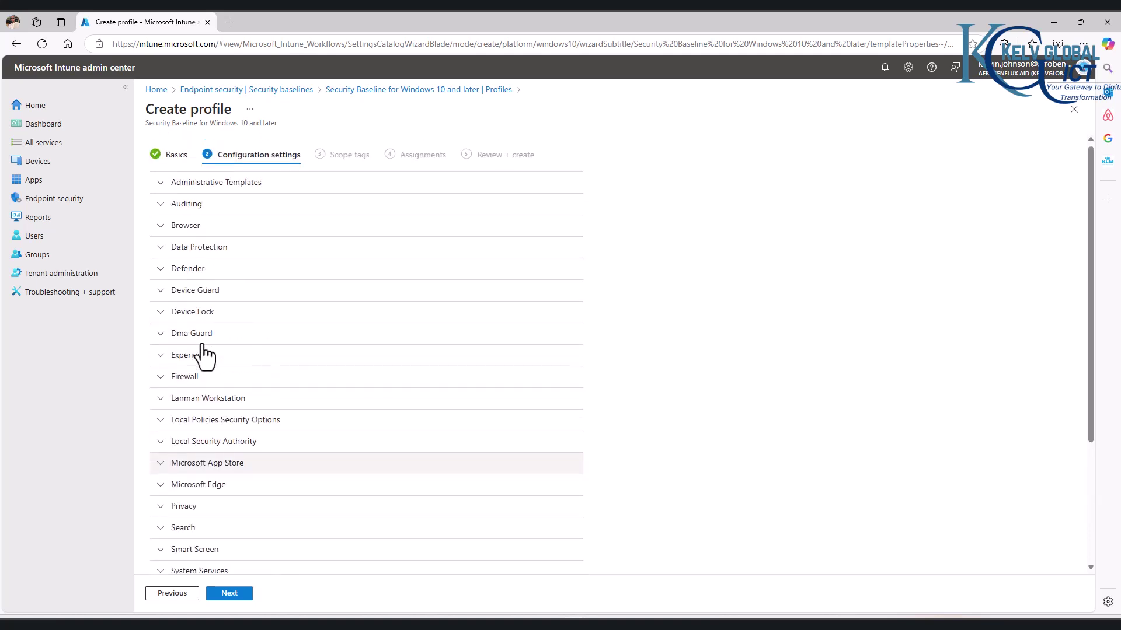
pyautogui.click(162, 188)
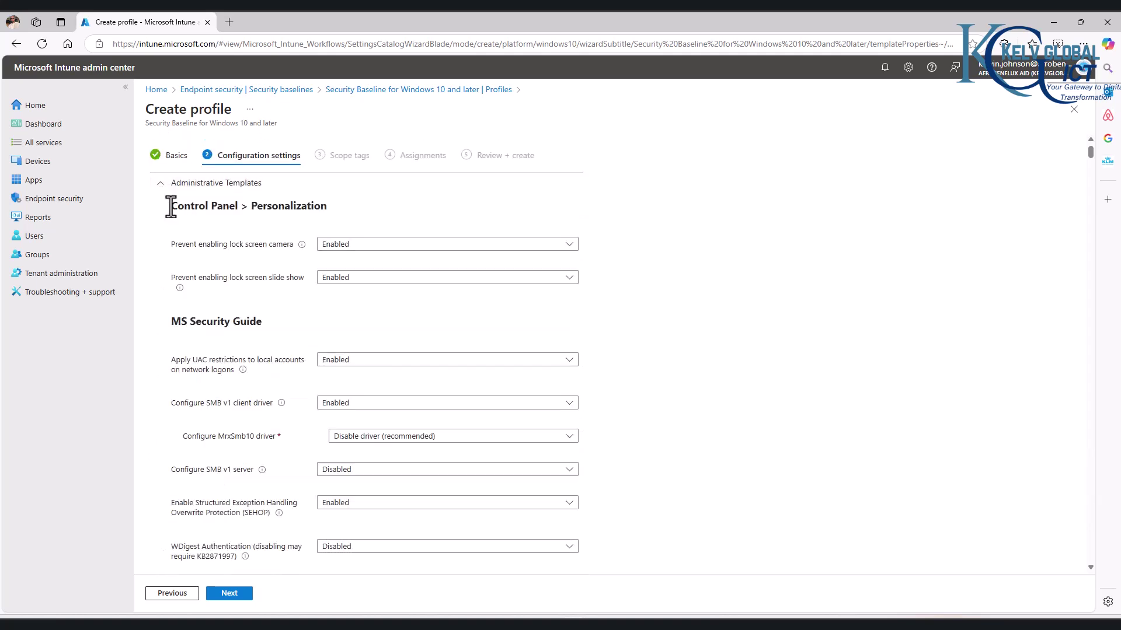
pyautogui.scroll(-8, 181, 240)
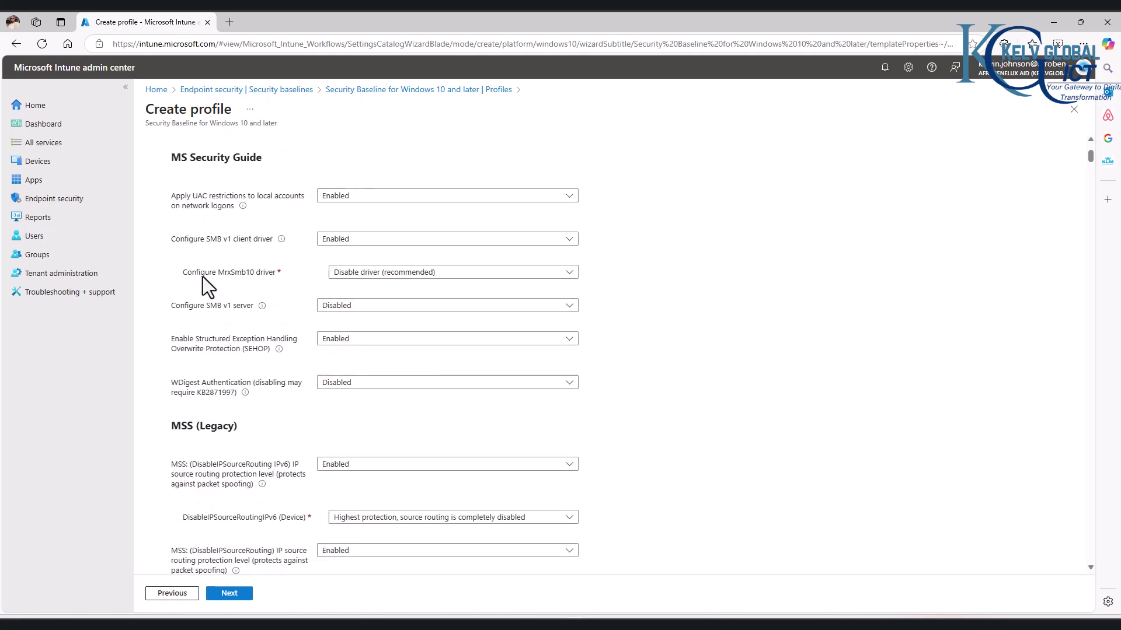
pyautogui.scroll(-8, 206, 288)
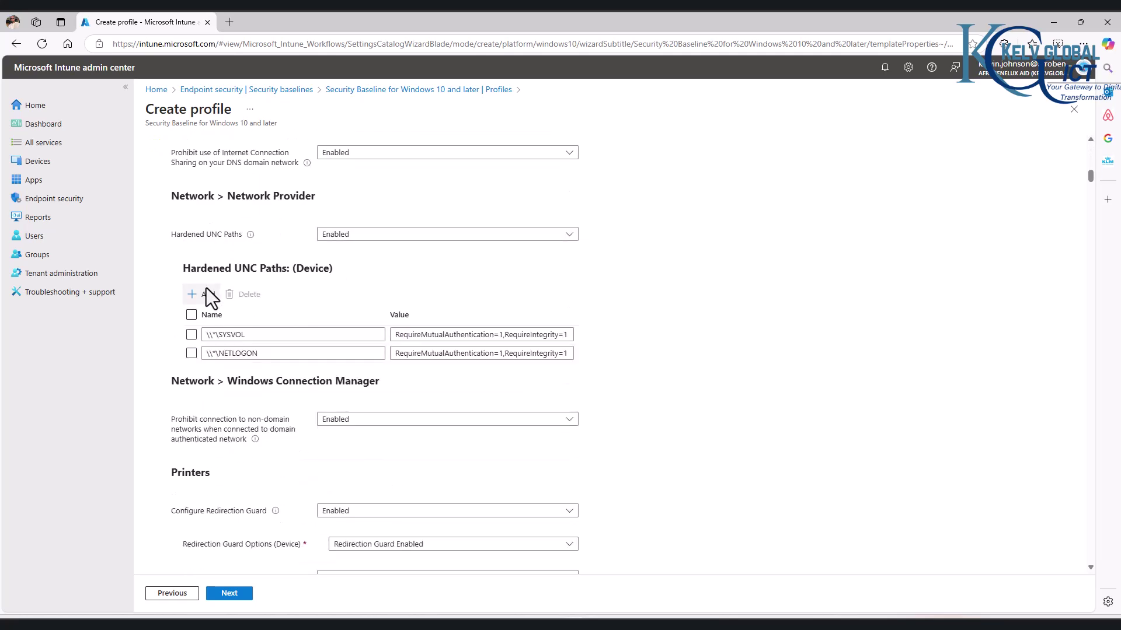
pyautogui.scroll(9, 207, 292)
pyautogui.scroll(7, 207, 301)
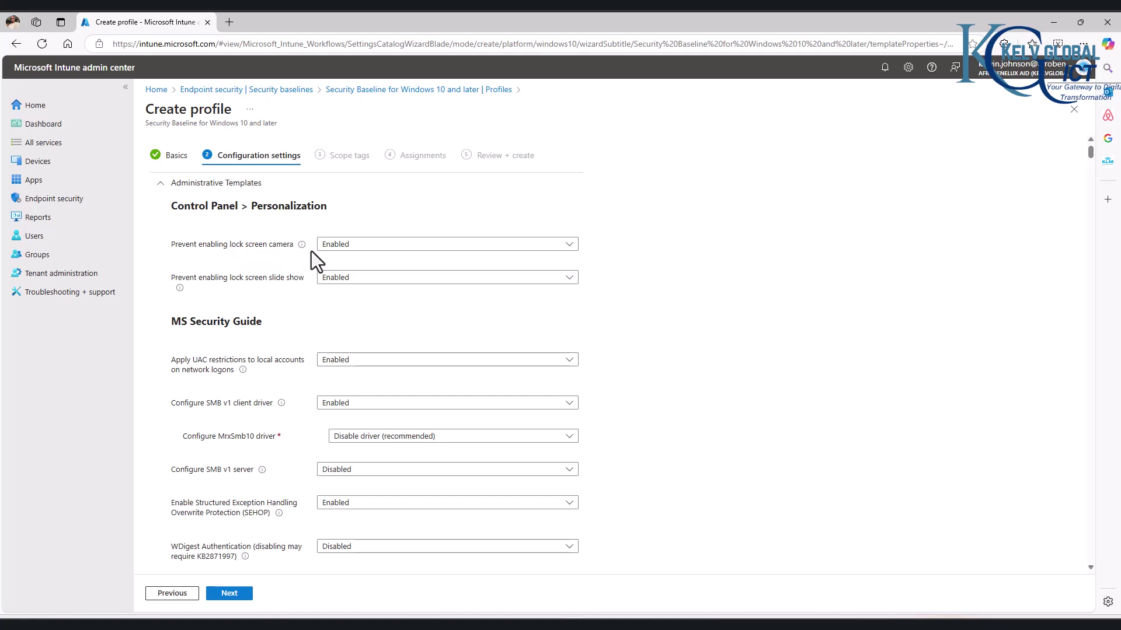
pyautogui.scroll(-3, 239, 309)
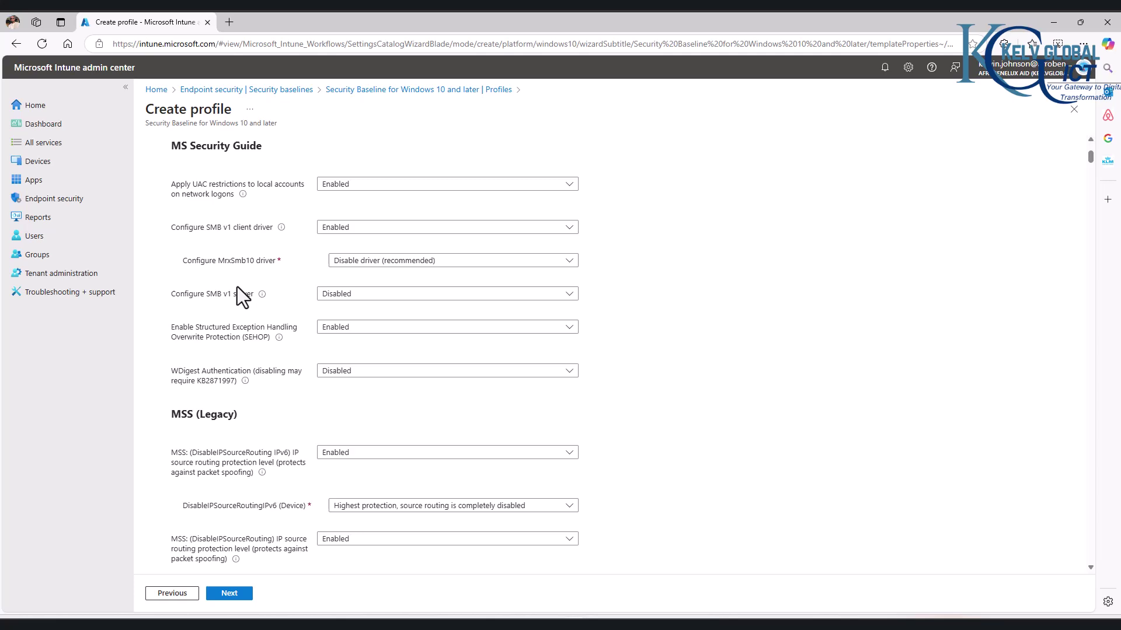
pyautogui.scroll(-3, 237, 286)
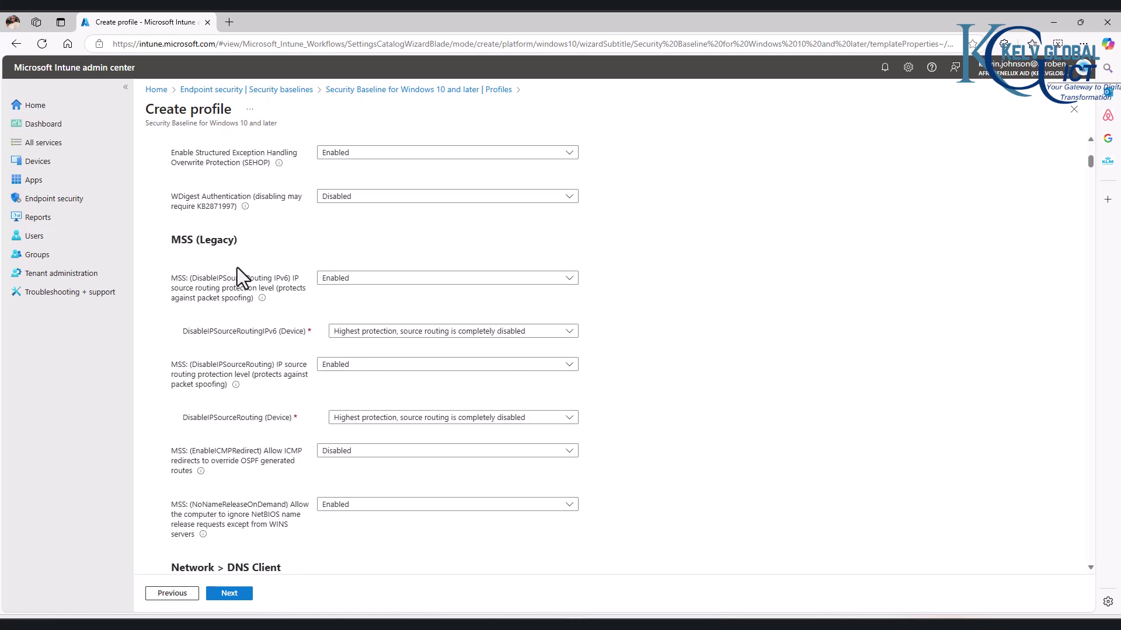
pyautogui.scroll(-5, 237, 267)
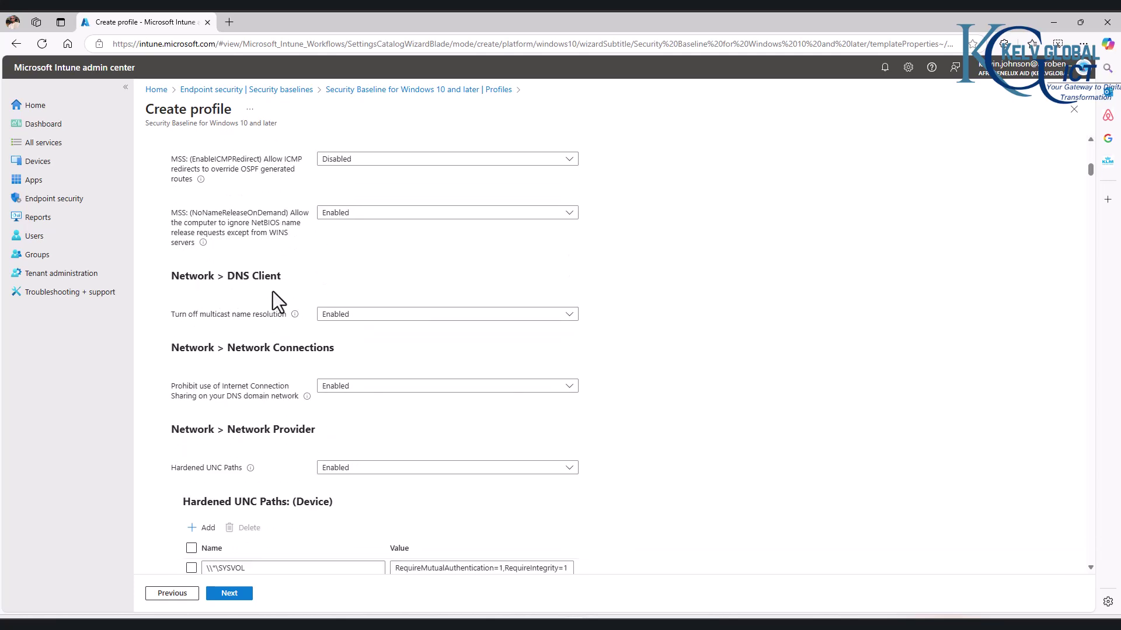
pyautogui.scroll(-9, 247, 335)
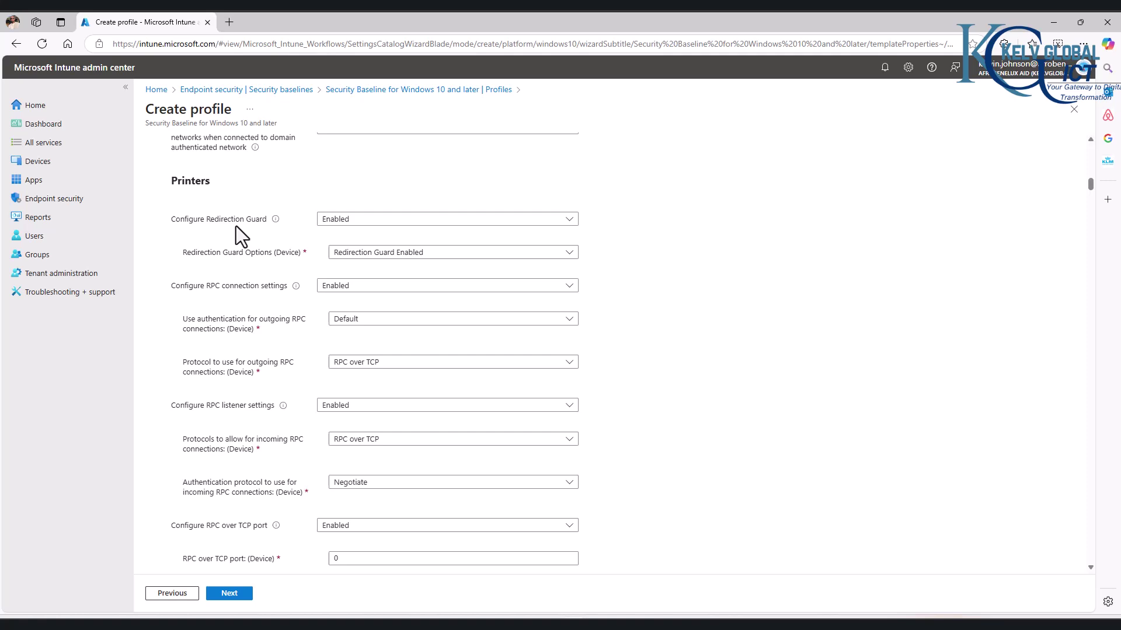
pyautogui.click(336, 220)
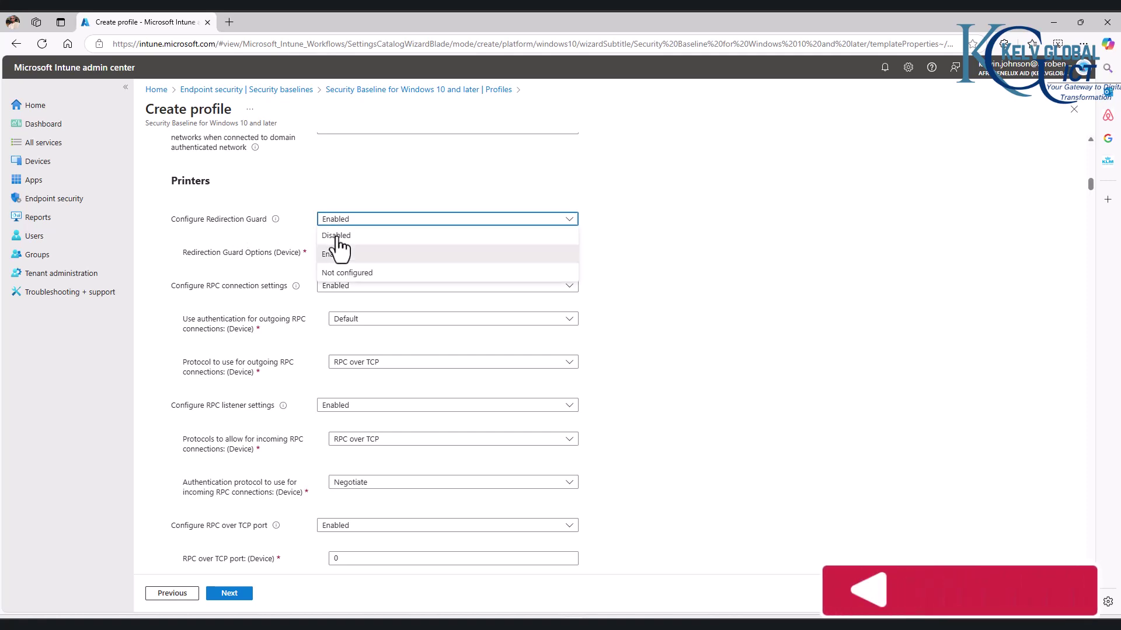
pyautogui.click(336, 236)
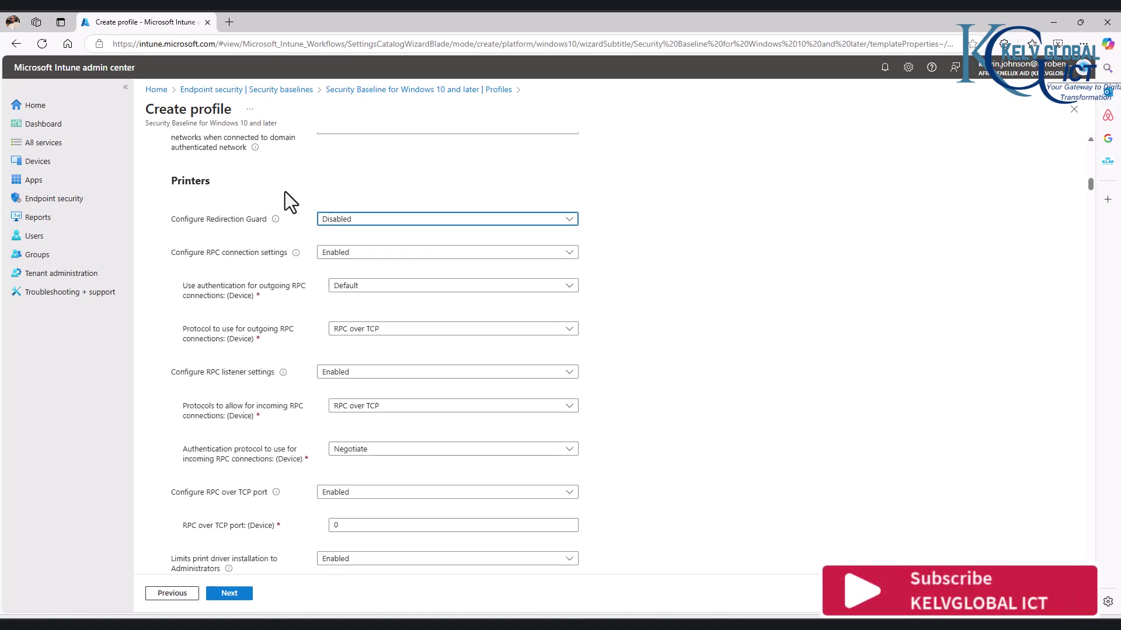
pyautogui.click(326, 222)
pyautogui.click(337, 255)
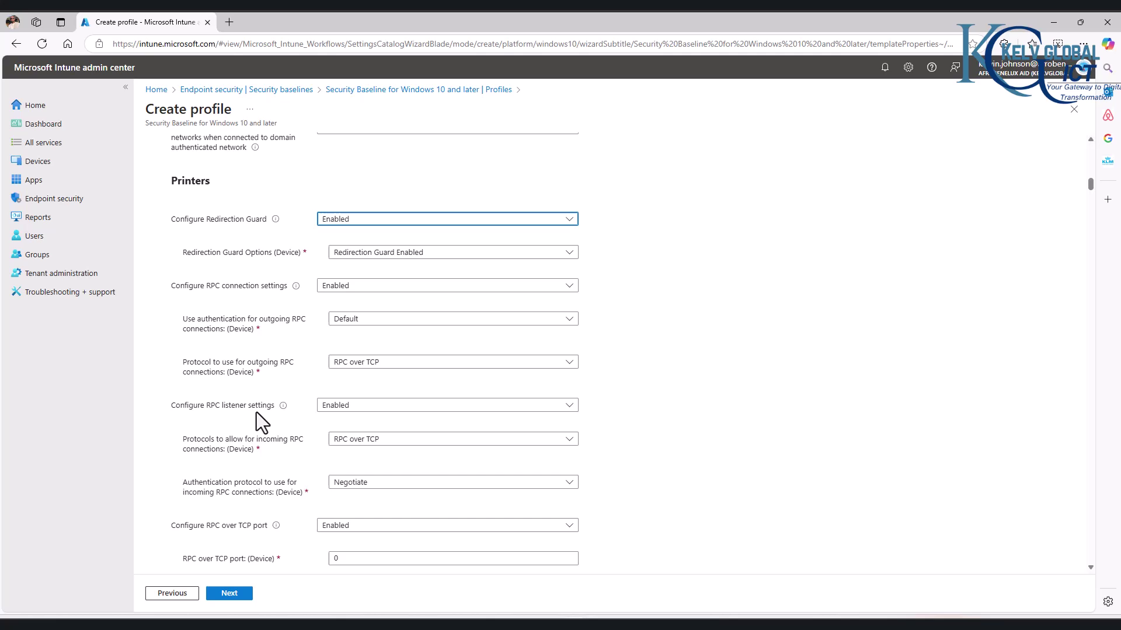
pyautogui.scroll(-4, 257, 412)
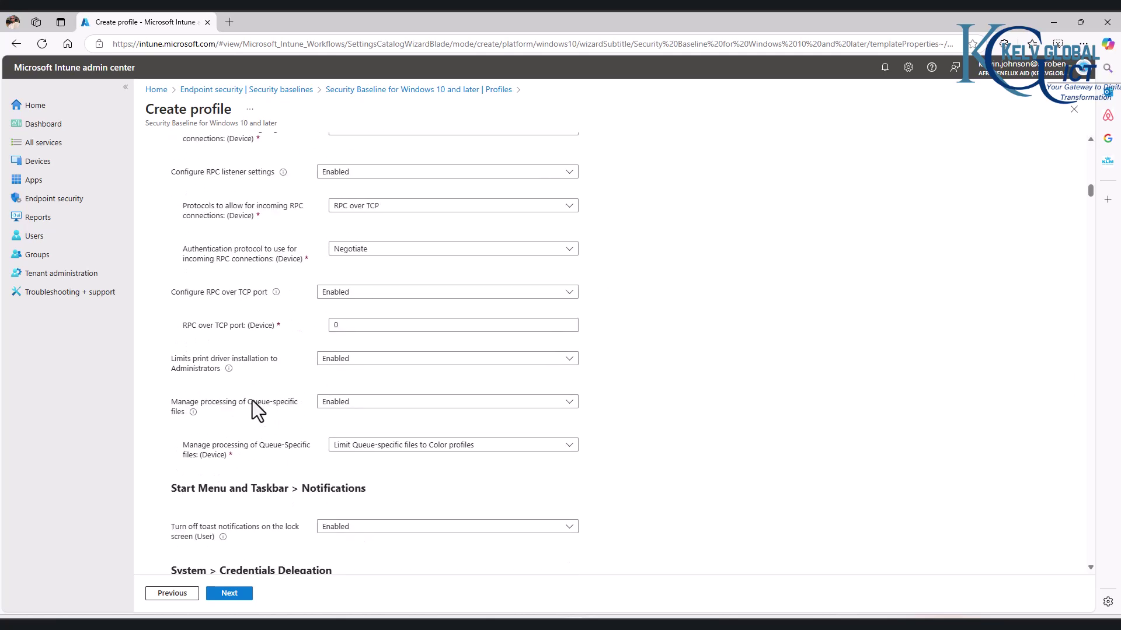
pyautogui.scroll(-4, 257, 412)
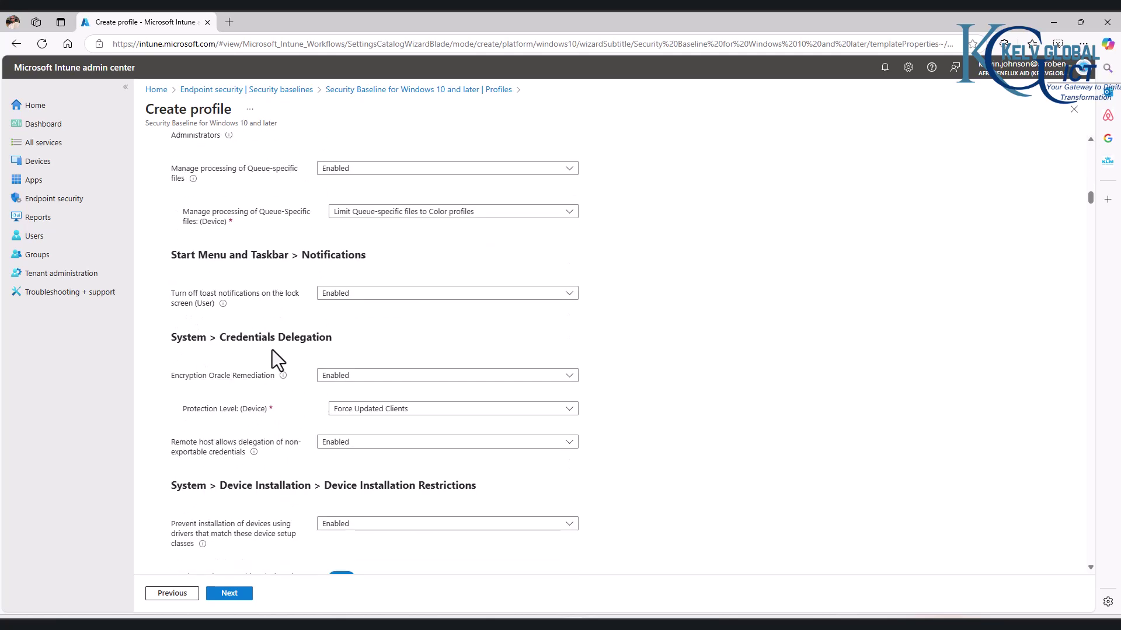
pyautogui.scroll(-5, 272, 358)
pyautogui.scroll(-2, 272, 358)
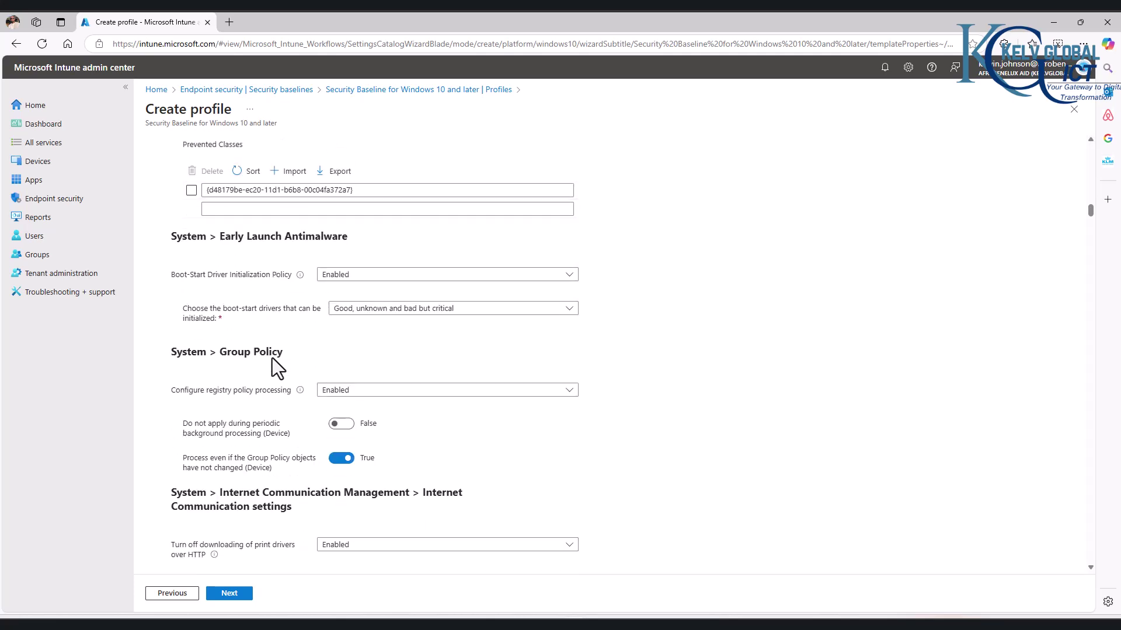
pyautogui.scroll(-2, 272, 359)
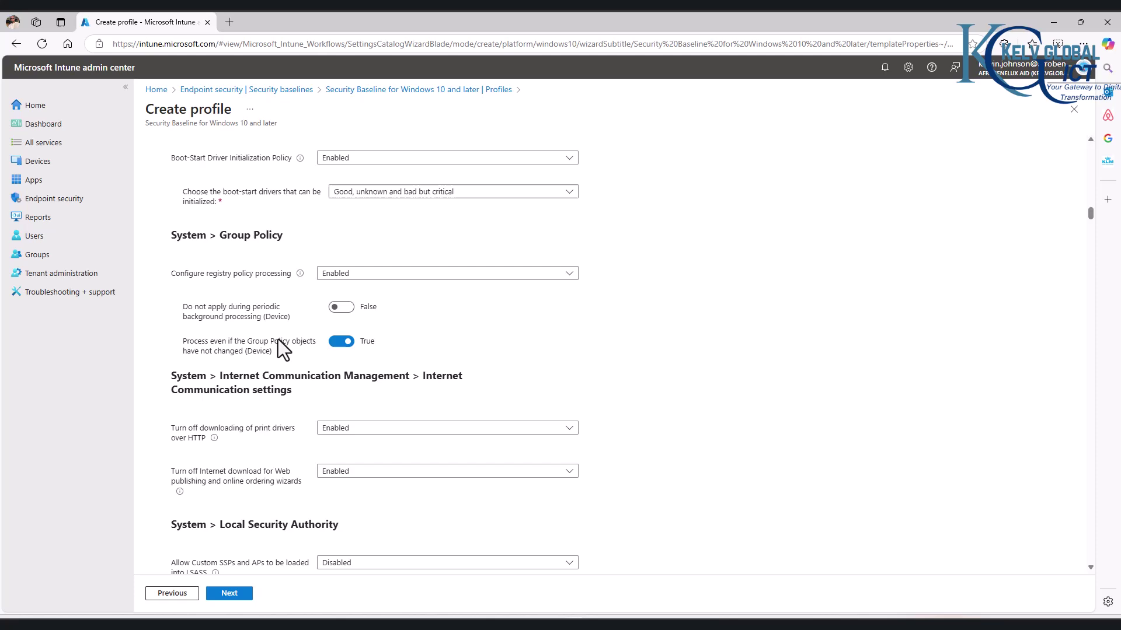
pyautogui.scroll(-3, 286, 356)
pyautogui.scroll(-2, 284, 359)
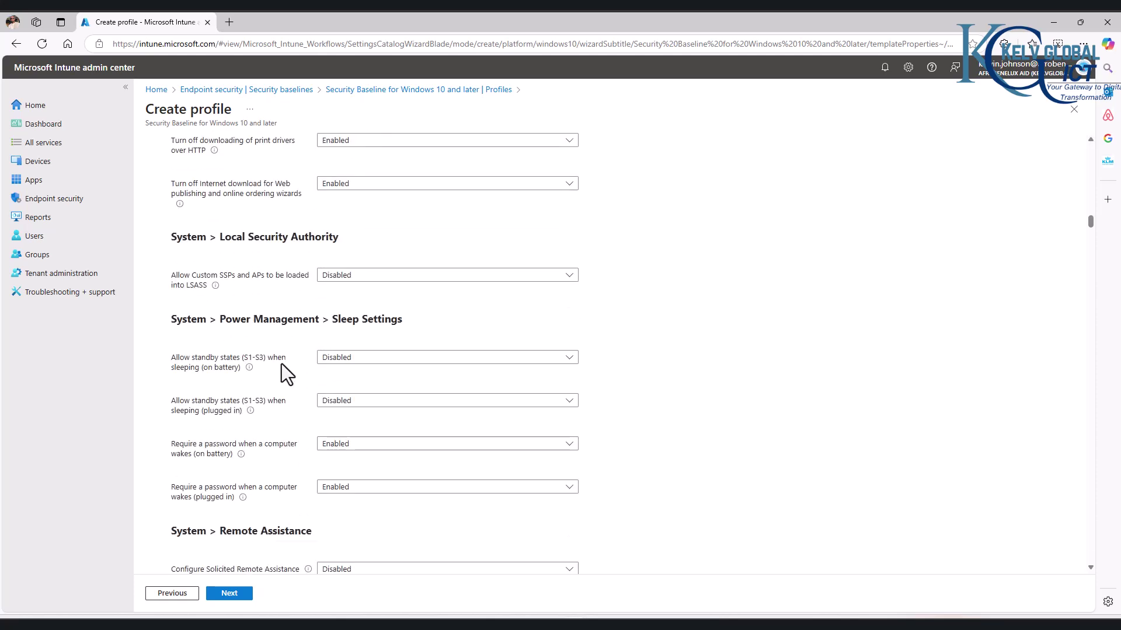
pyautogui.scroll(-3, 275, 382)
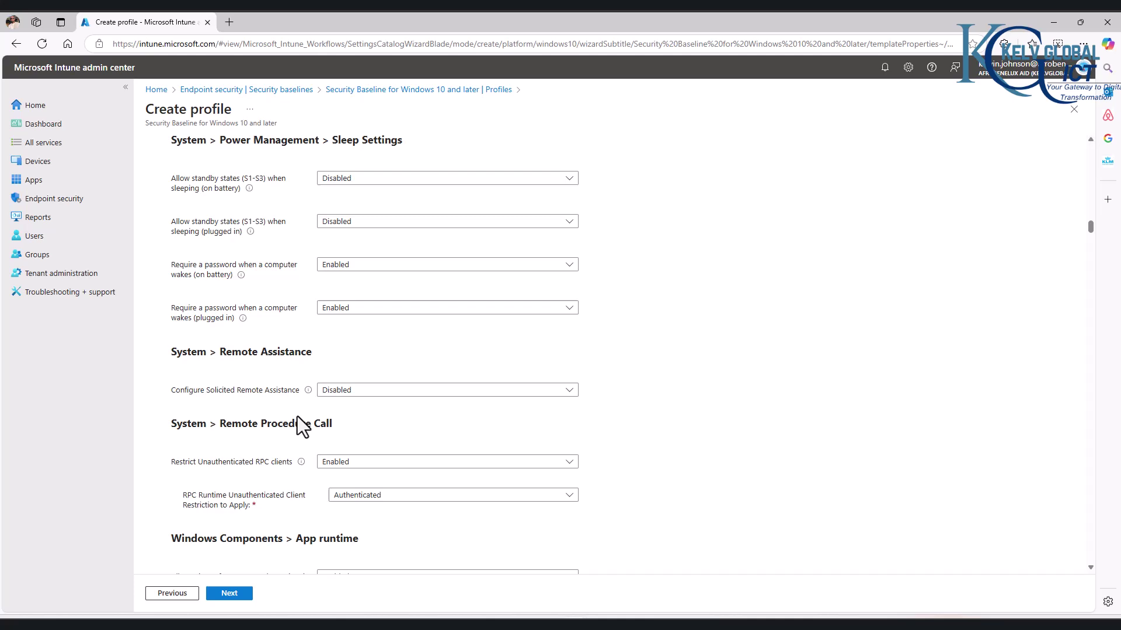
pyautogui.scroll(-4, 295, 418)
pyautogui.scroll(-5, 290, 414)
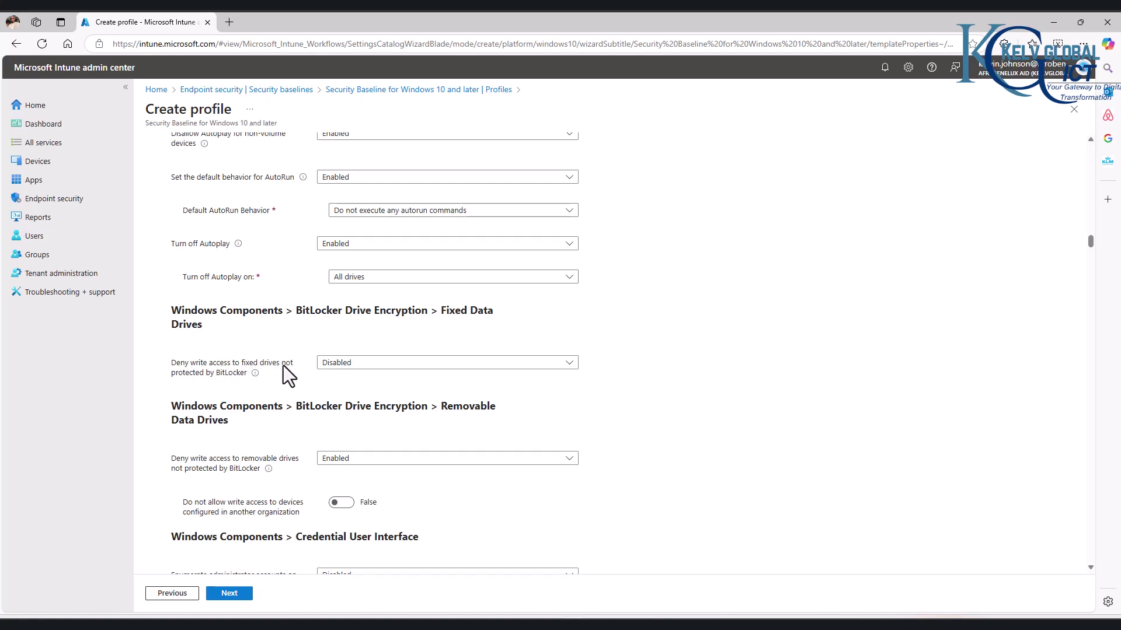
pyautogui.click(349, 365)
pyautogui.click(351, 398)
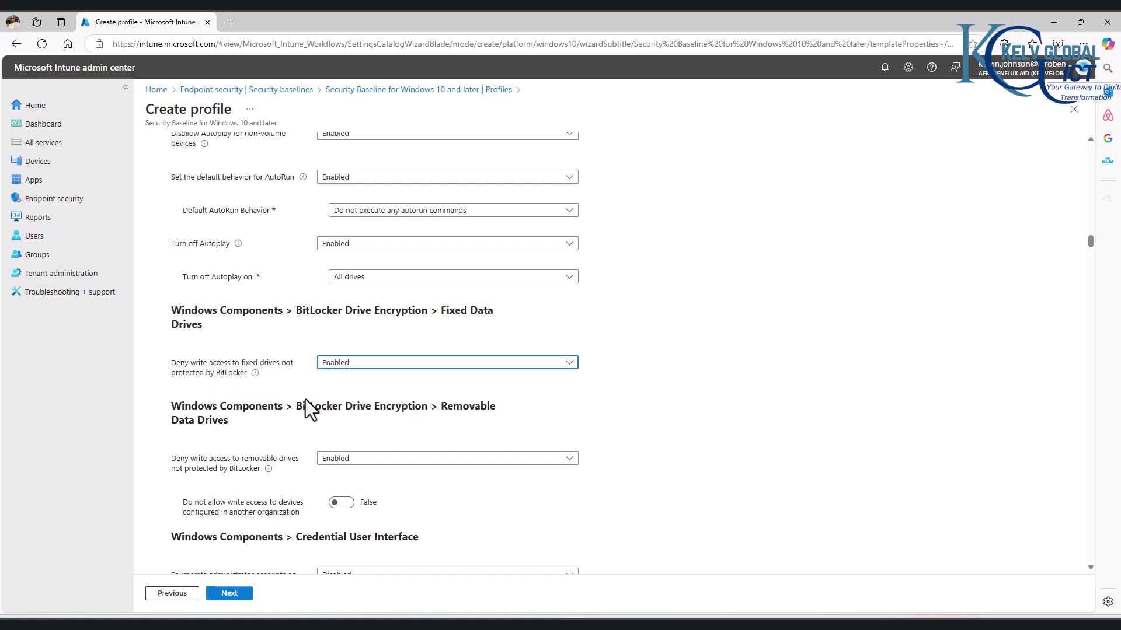
pyautogui.click(345, 369)
pyautogui.click(348, 380)
pyautogui.scroll(-2, 246, 393)
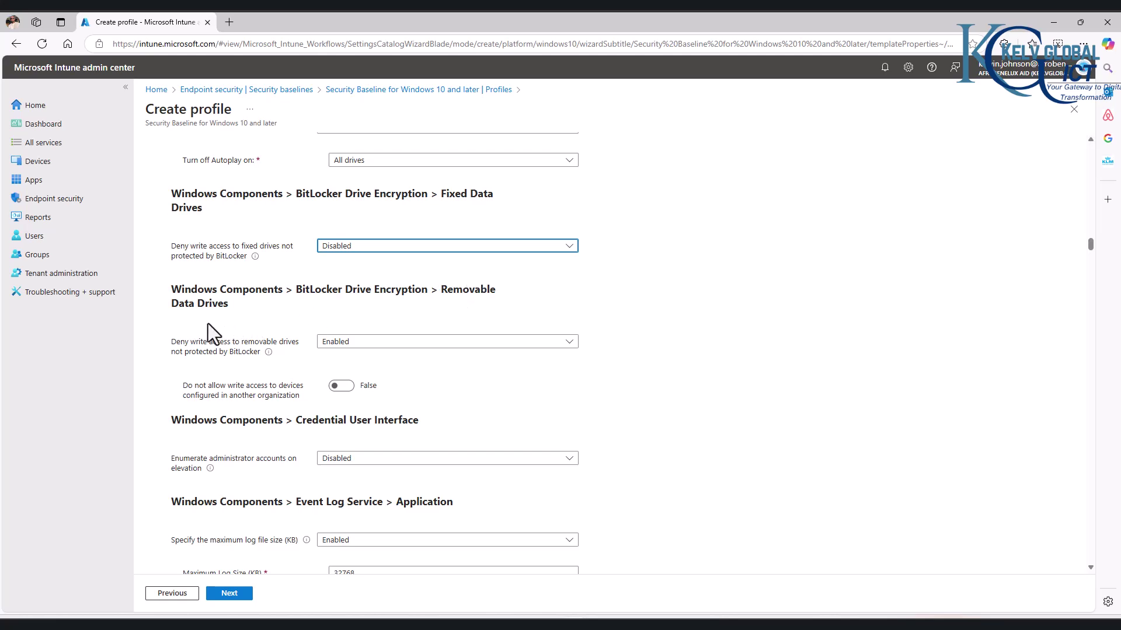
pyautogui.scroll(-12, 268, 386)
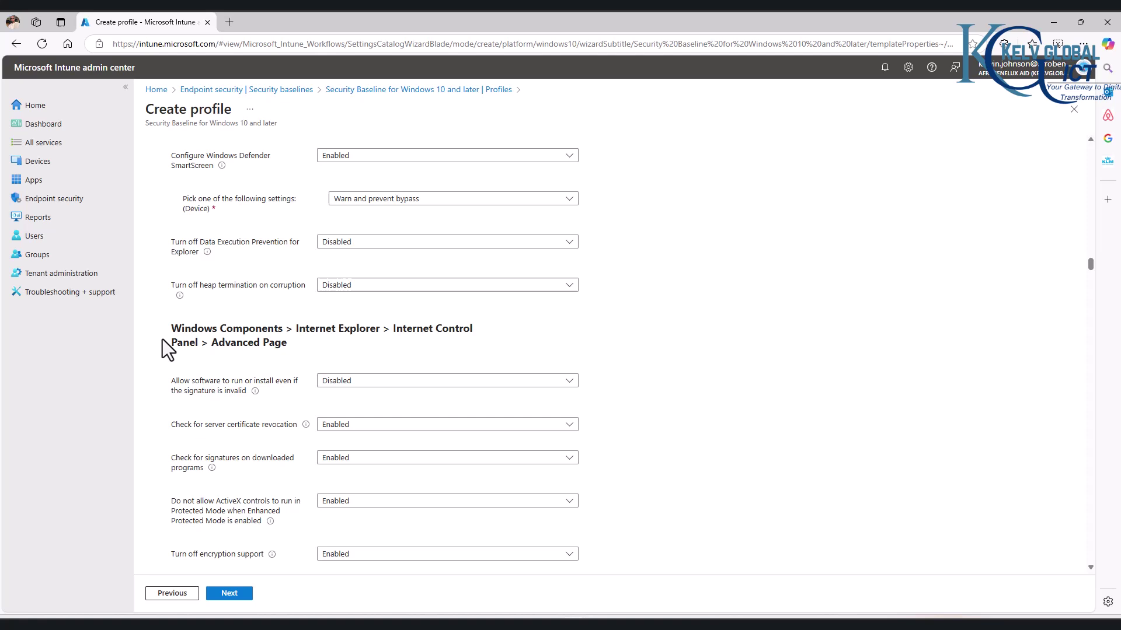
pyautogui.scroll(-3, 274, 344)
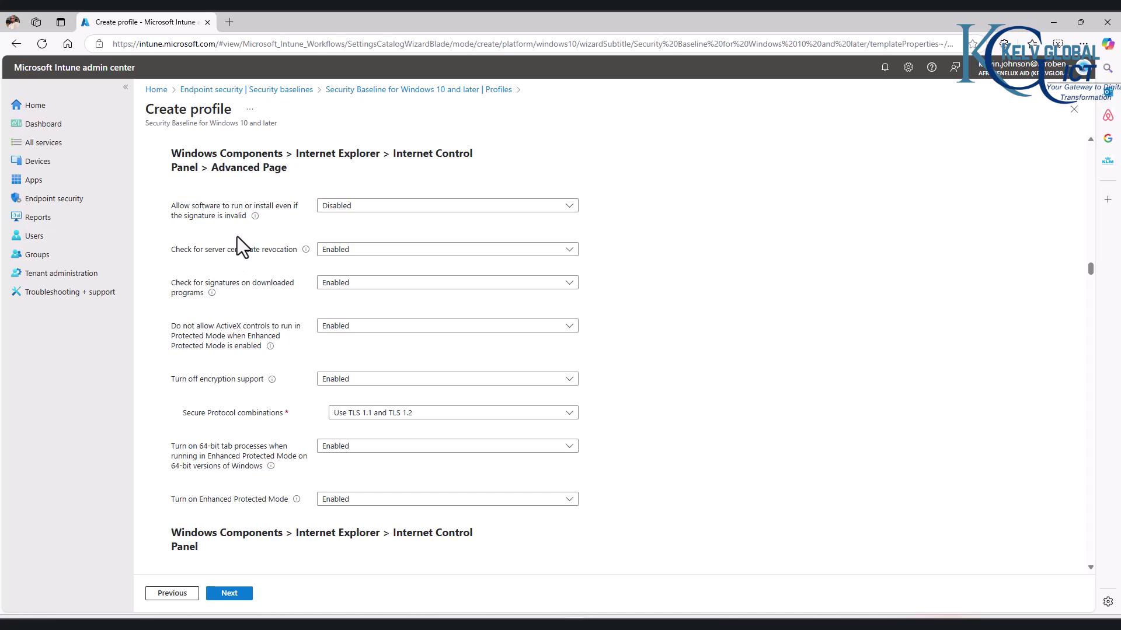
pyautogui.scroll(-5, 236, 296)
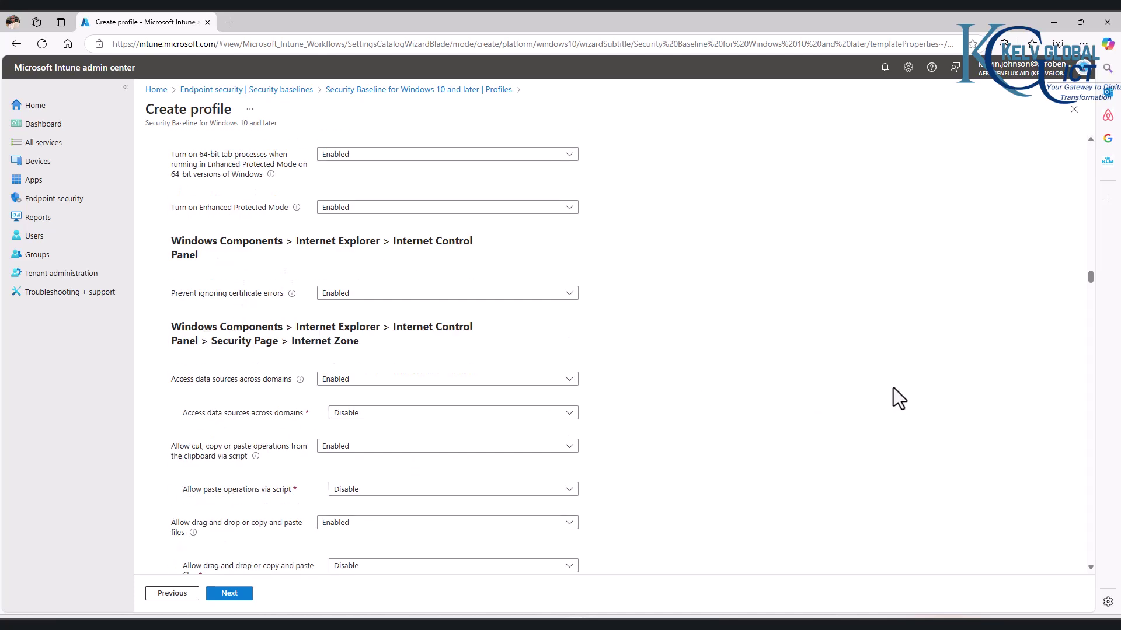
pyautogui.scroll(5, 893, 387)
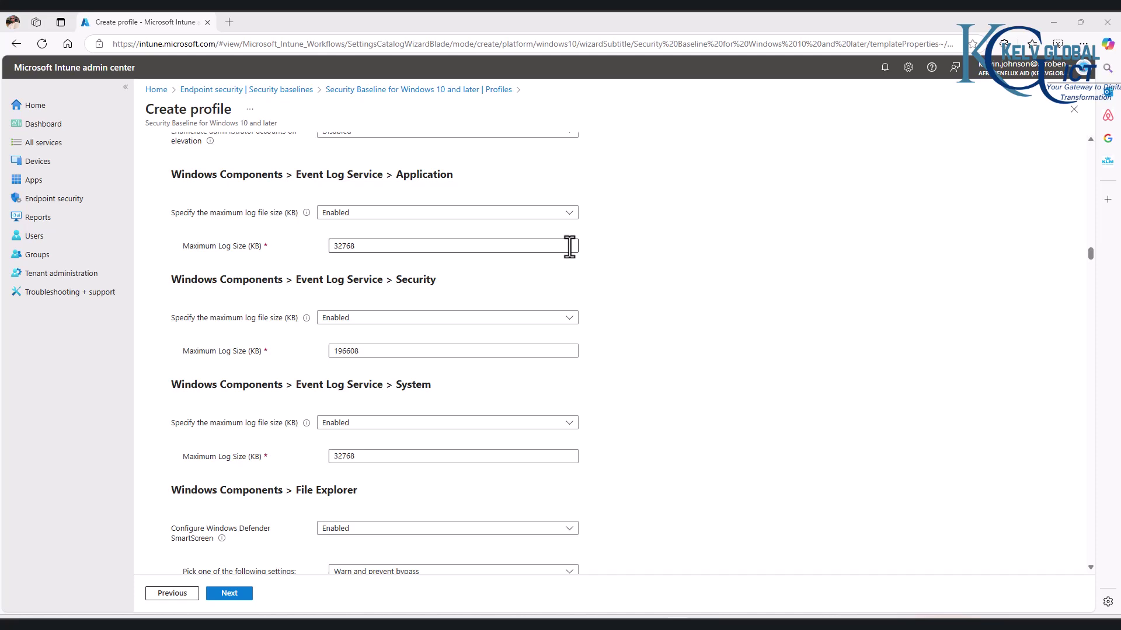
pyautogui.scroll(4, 629, 240)
pyautogui.scroll(7, 629, 240)
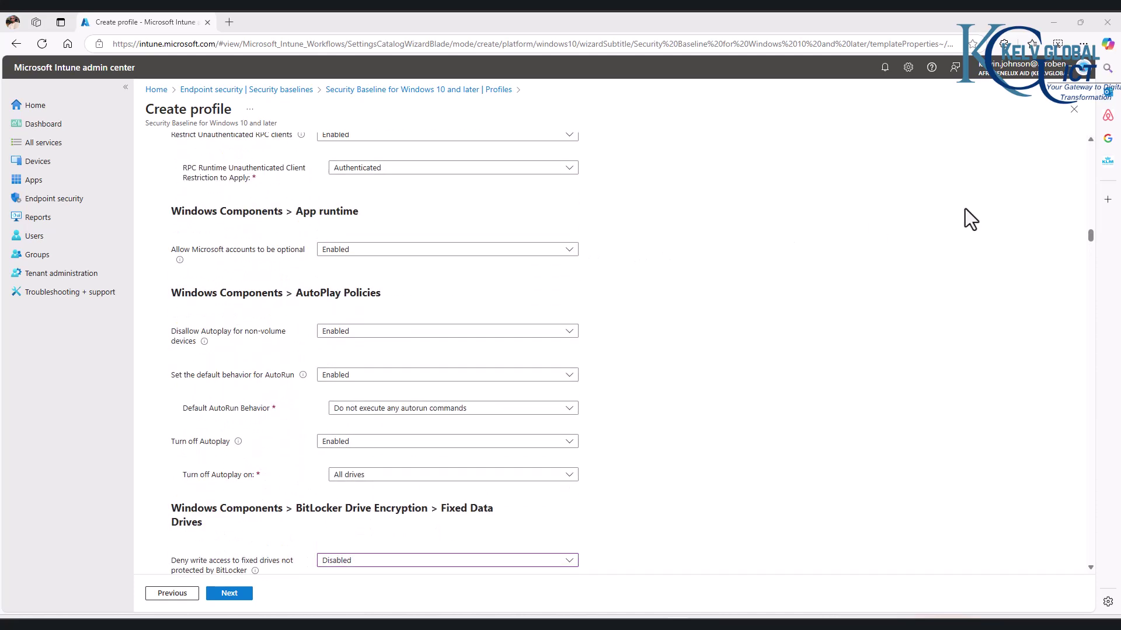
pyautogui.moveTo(1090, 239); pyautogui.dragTo(1083, 116)
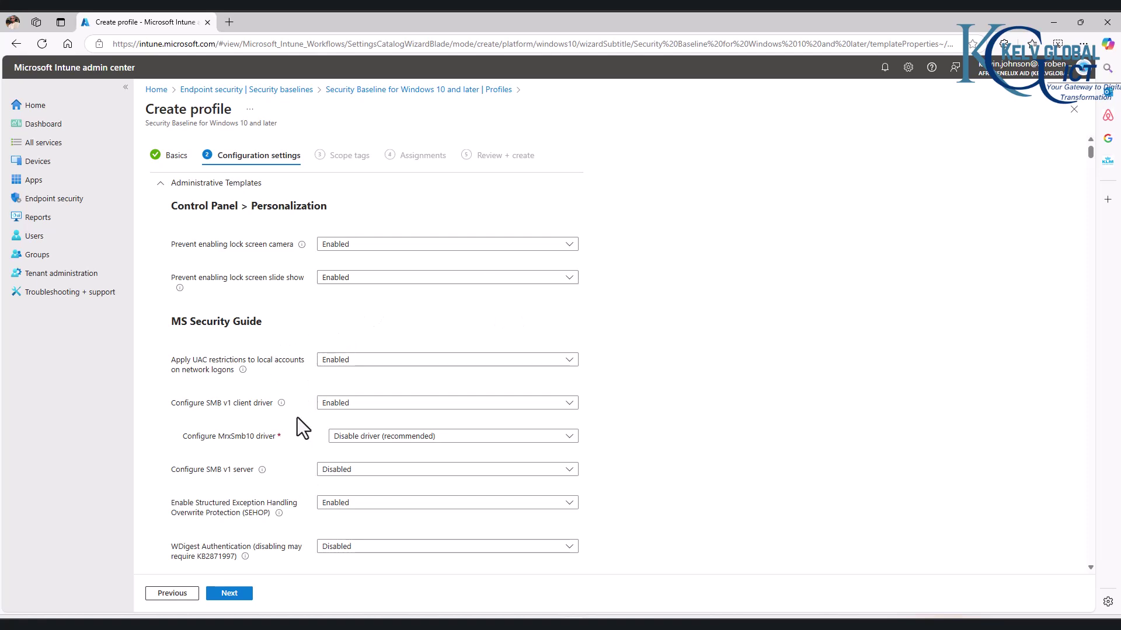
# Step: Include the Win11 group, found by searching 'win', in the profile's assignments and continue to review
pyautogui.click(233, 594)
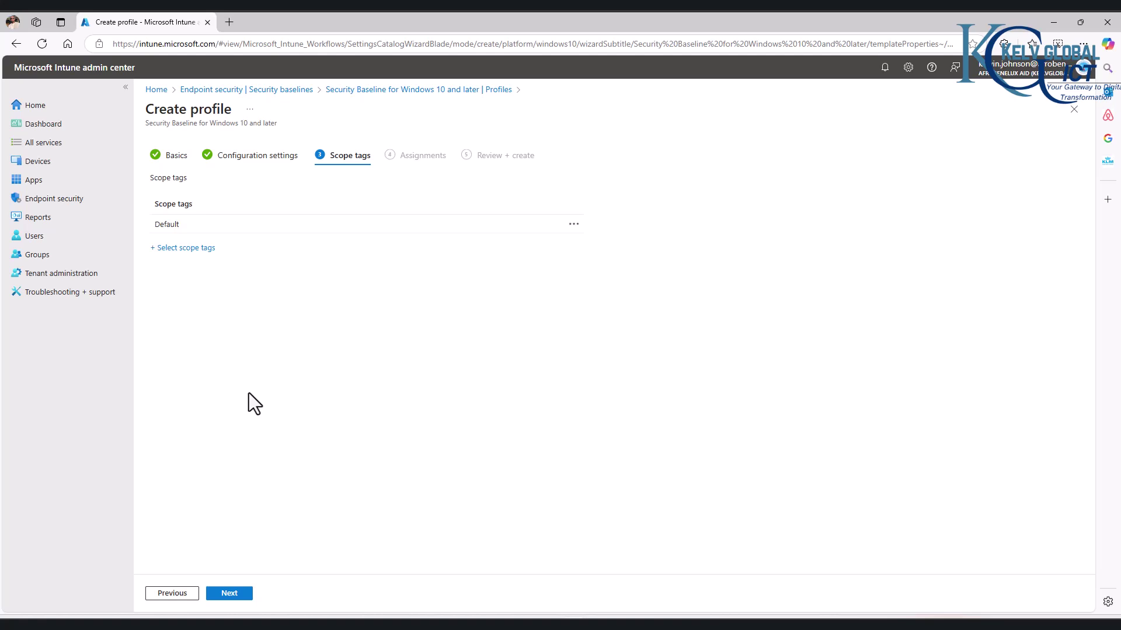
pyautogui.click(231, 594)
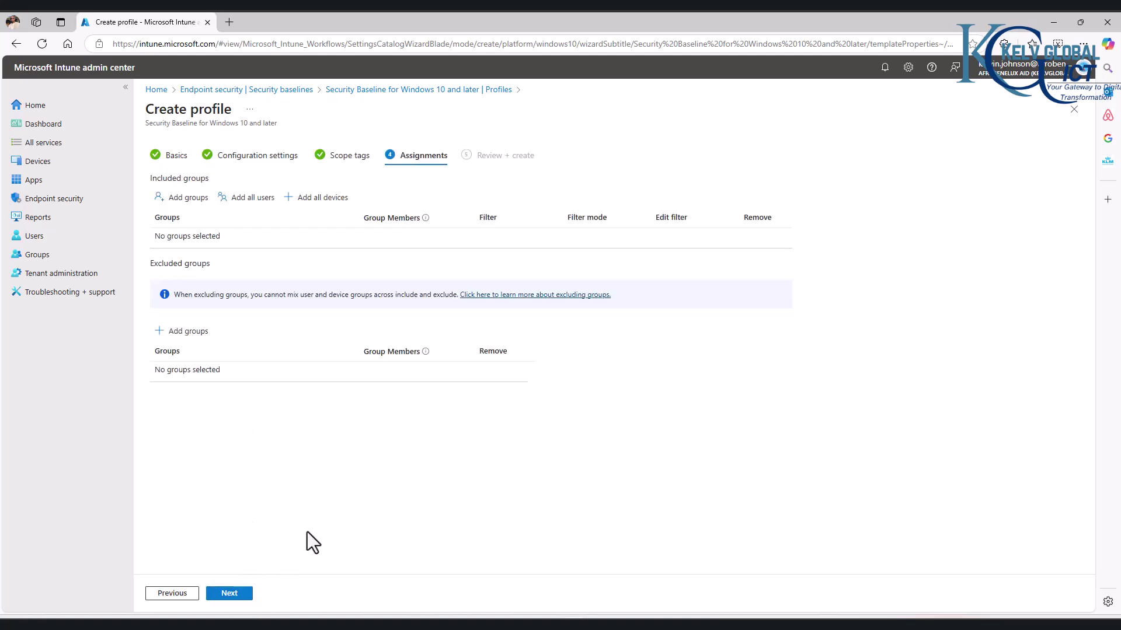
pyautogui.click(188, 199)
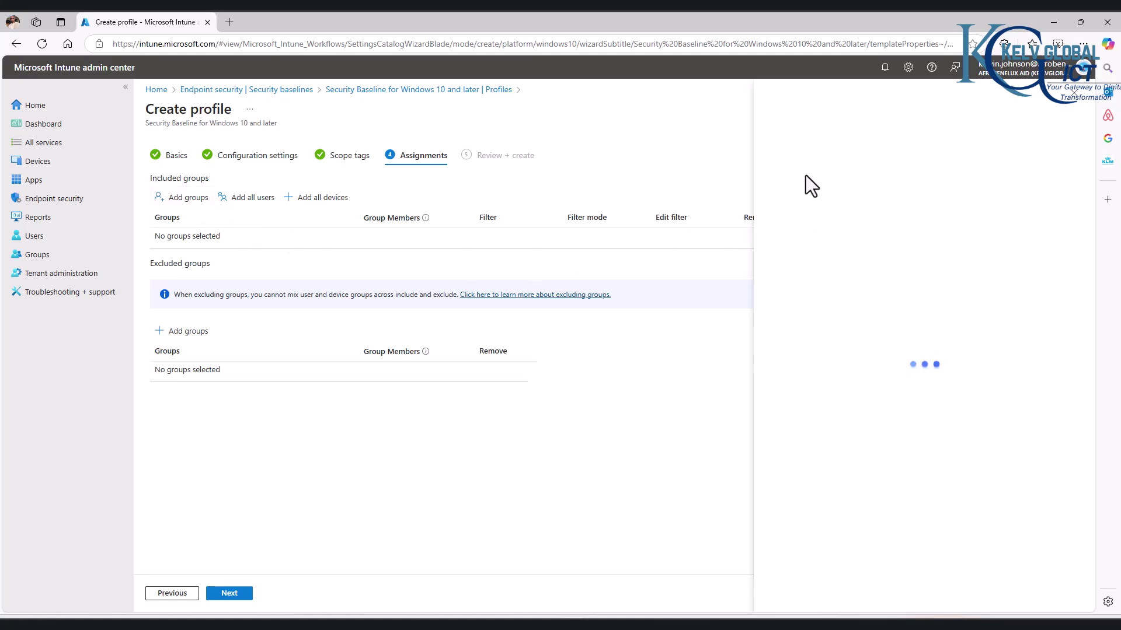
pyautogui.click(564, 181)
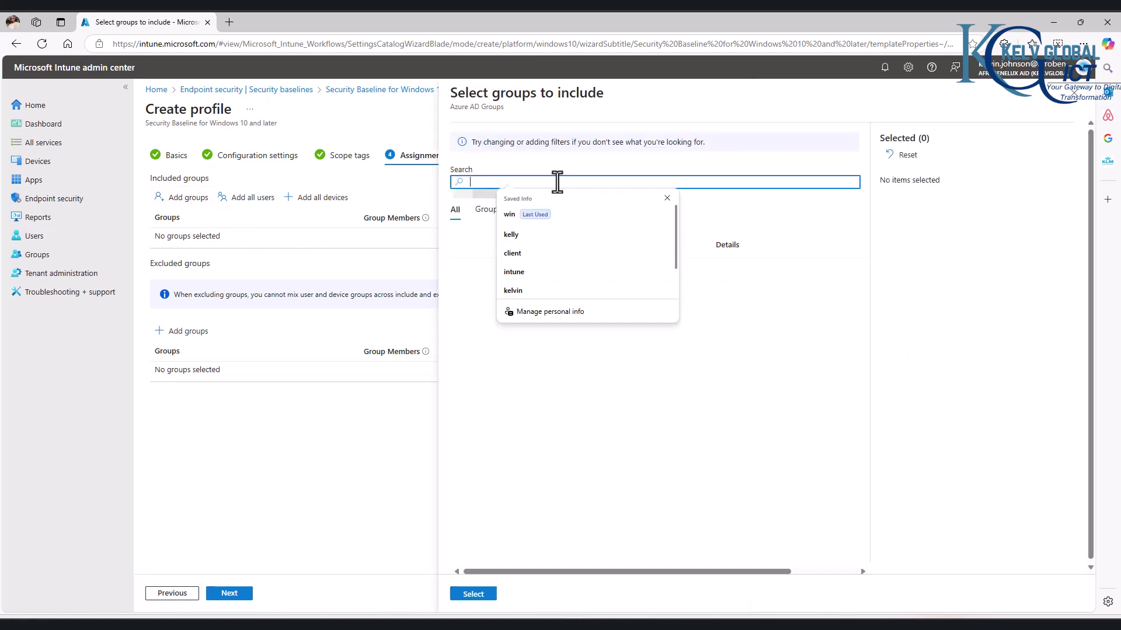
pyautogui.write('win')
pyautogui.press('Return')
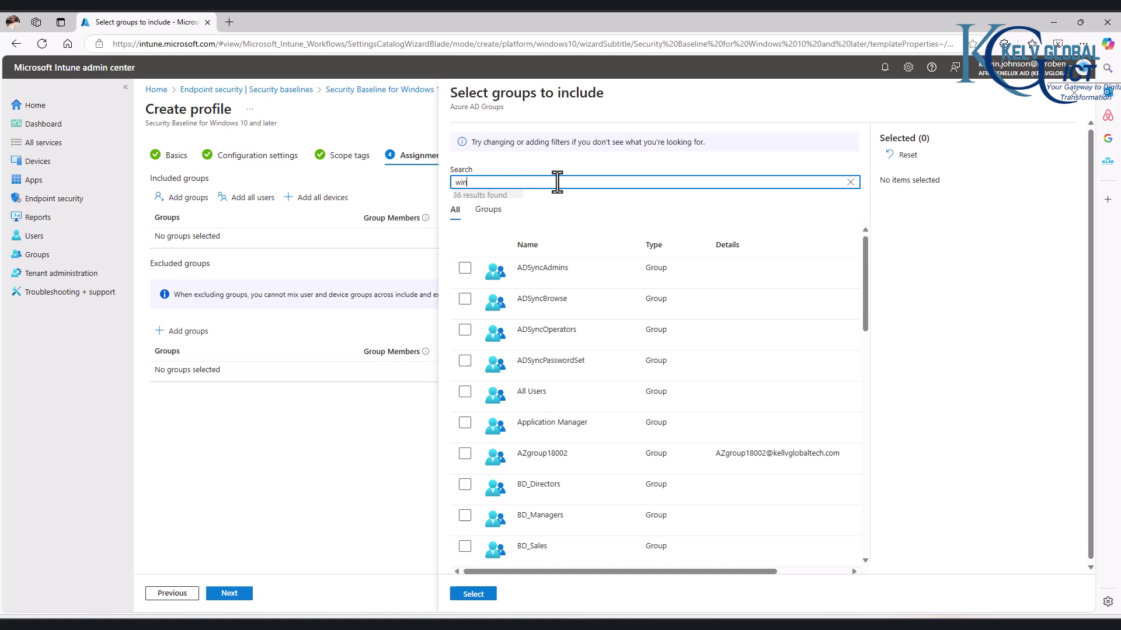
pyautogui.click(465, 301)
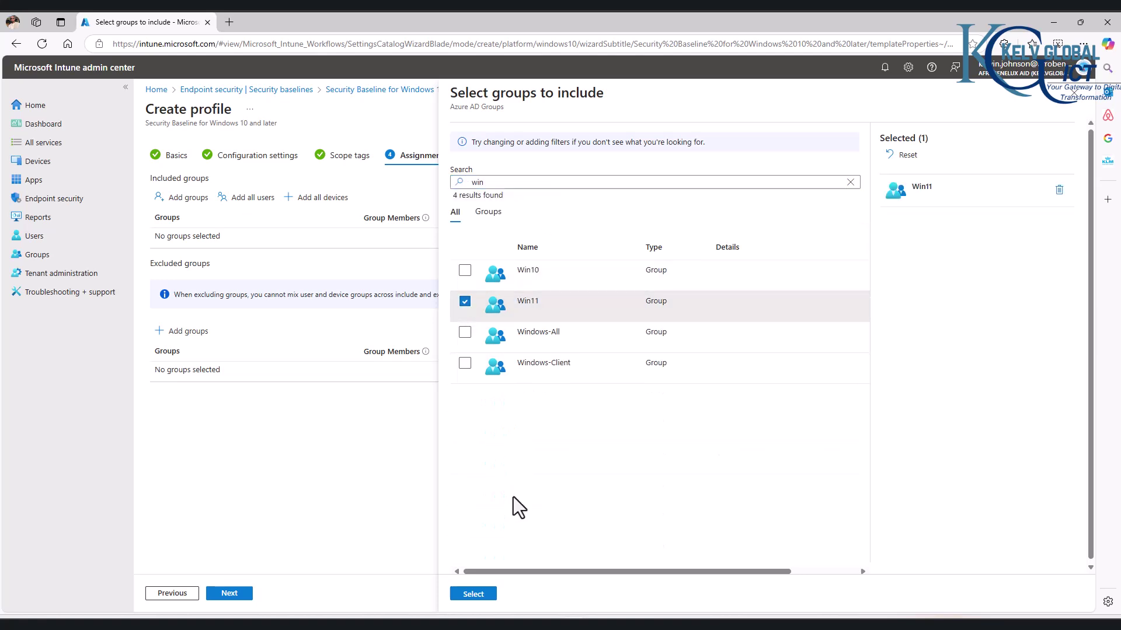
pyautogui.click(473, 594)
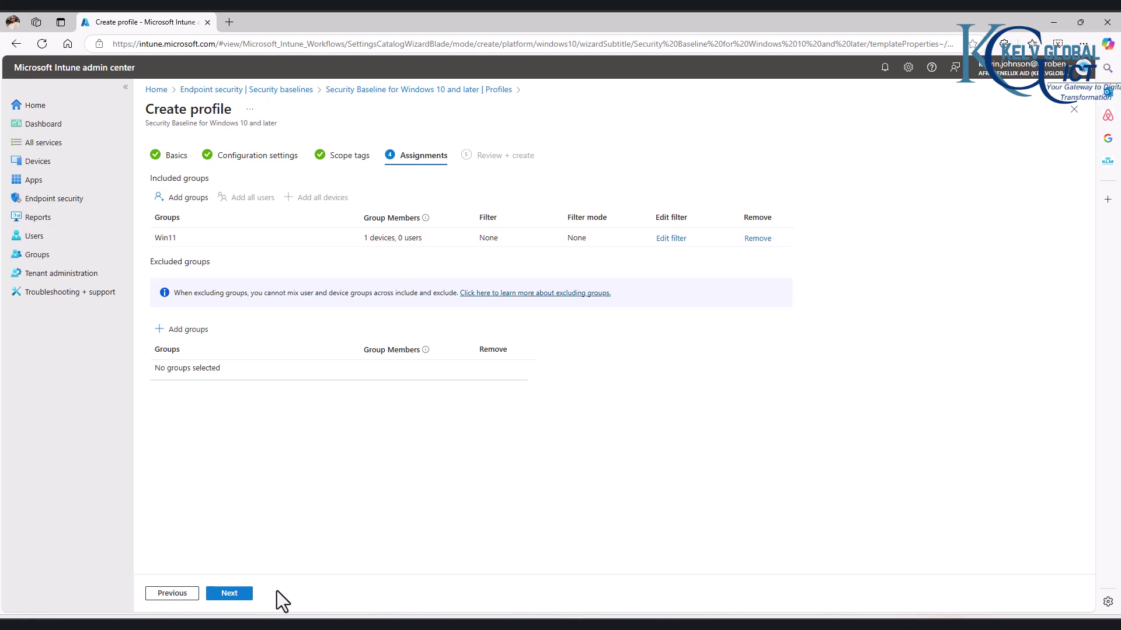
pyautogui.click(231, 594)
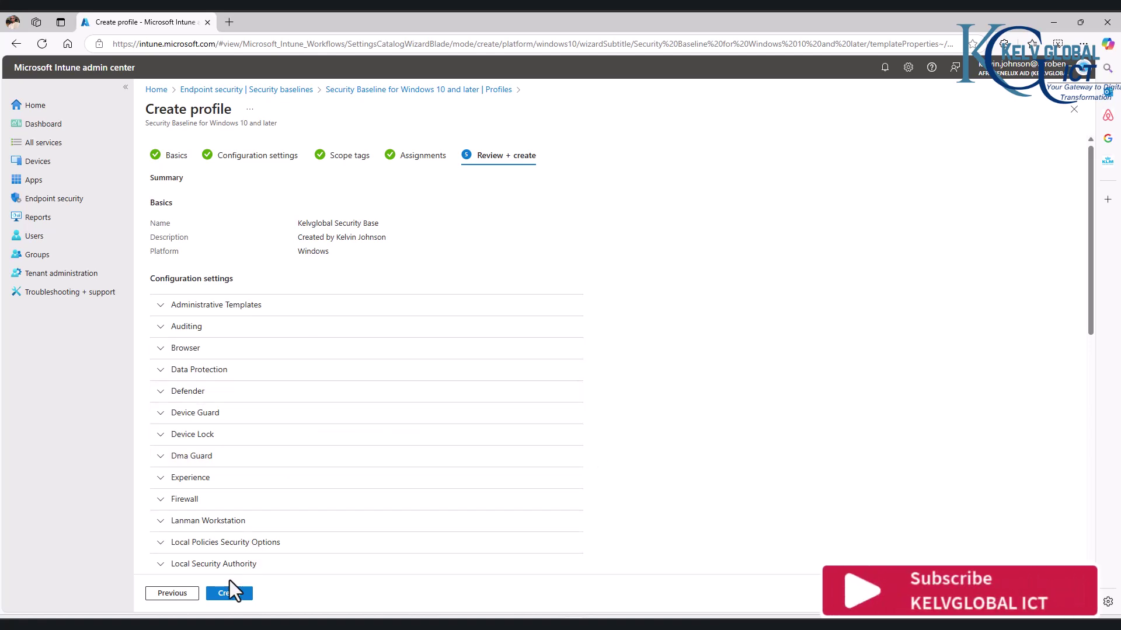
# Step: Create the Kelvglobal Security Base profile from the Review + create page
pyautogui.click(229, 594)
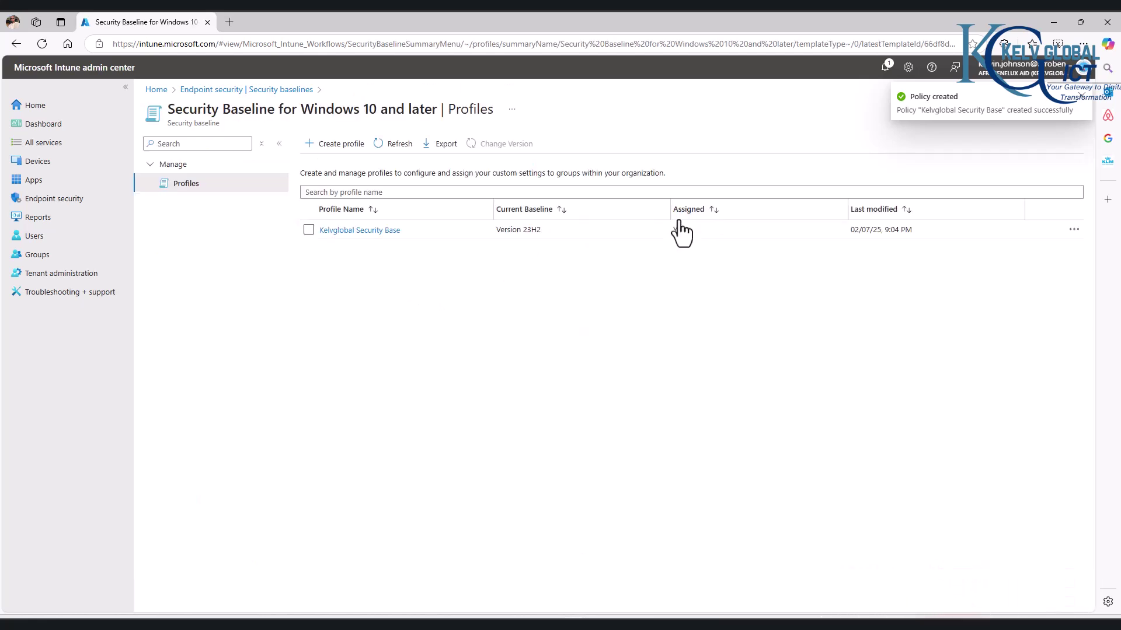
# Step: Start a draft Microsoft 365 Apps for Enterprise baseline profile named 'test' and reach its settings
pyautogui.click(240, 91)
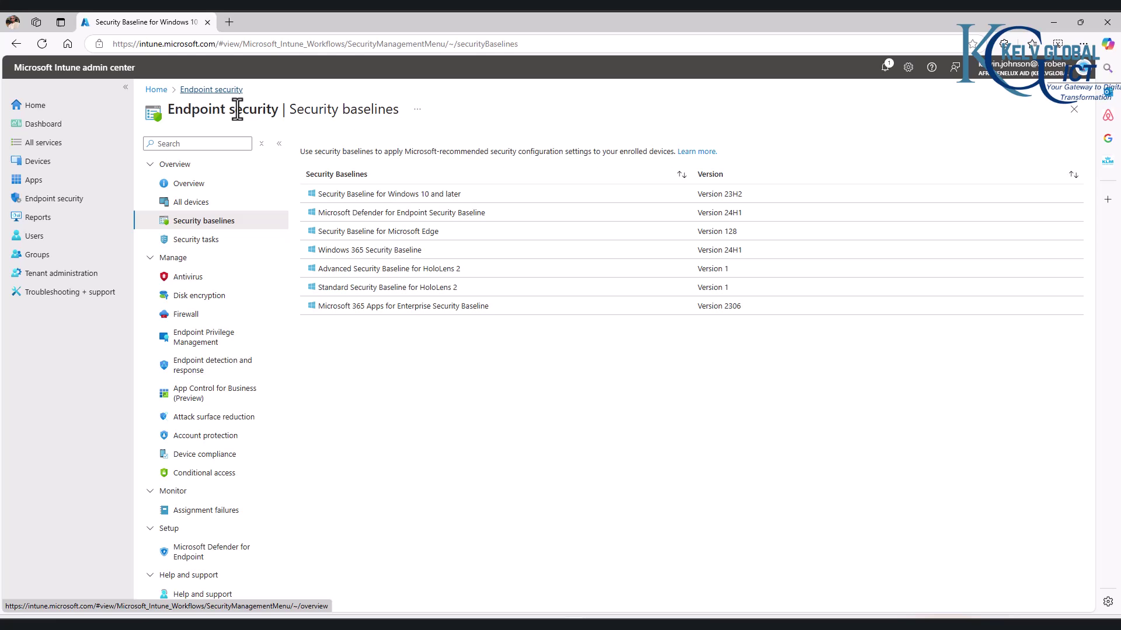
pyautogui.click(390, 307)
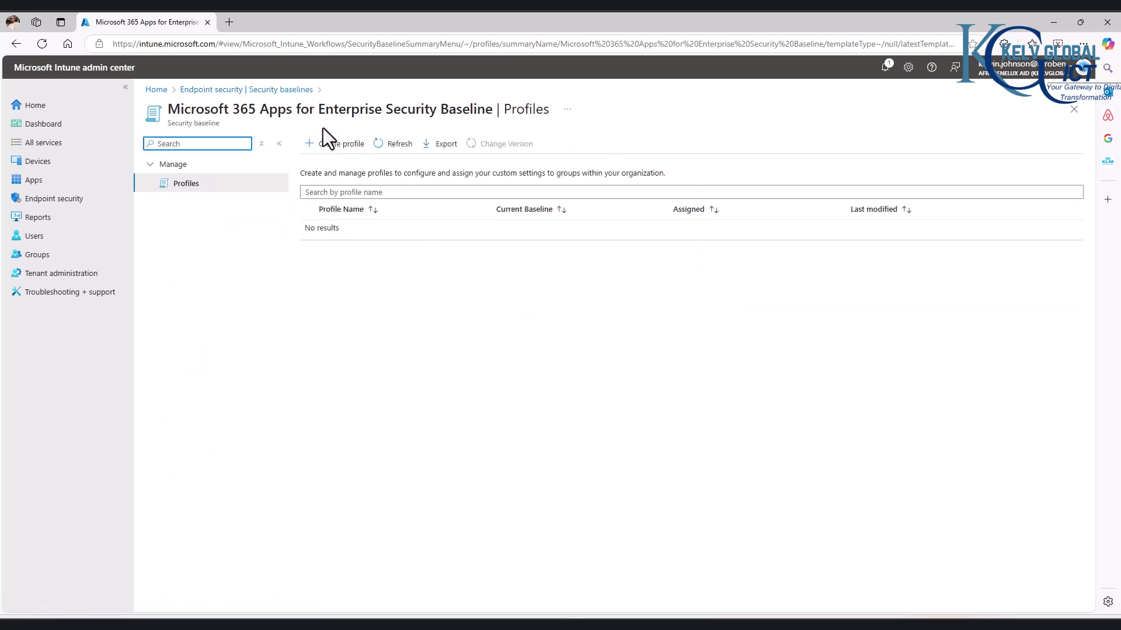
pyautogui.click(334, 144)
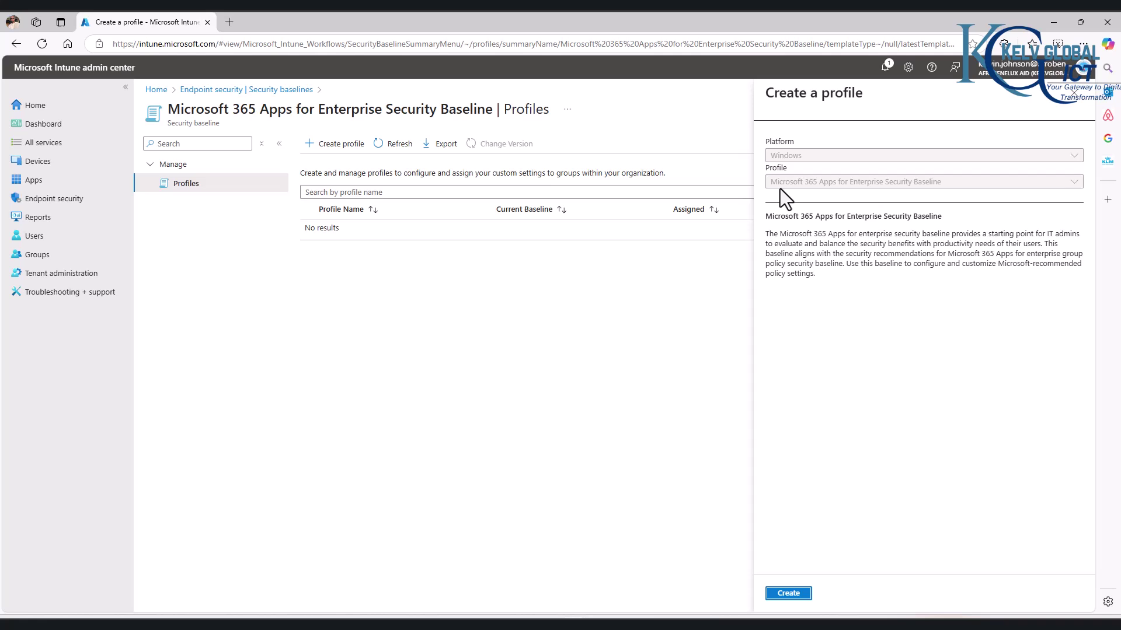
pyautogui.click(788, 594)
pyautogui.click(315, 179)
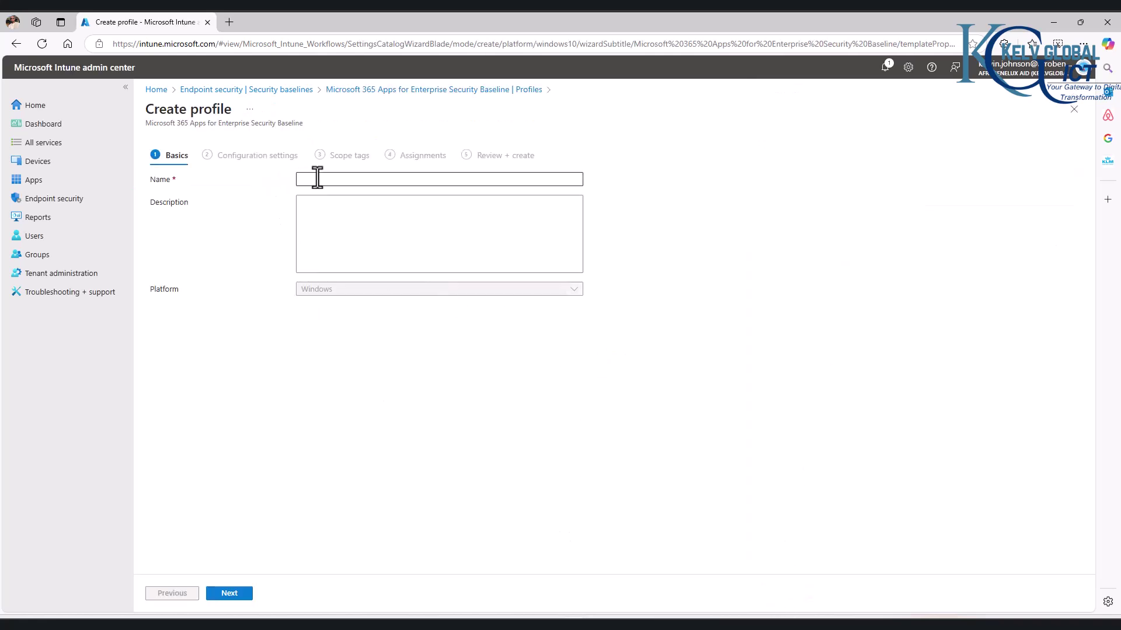
pyautogui.write('test')
pyautogui.click(236, 594)
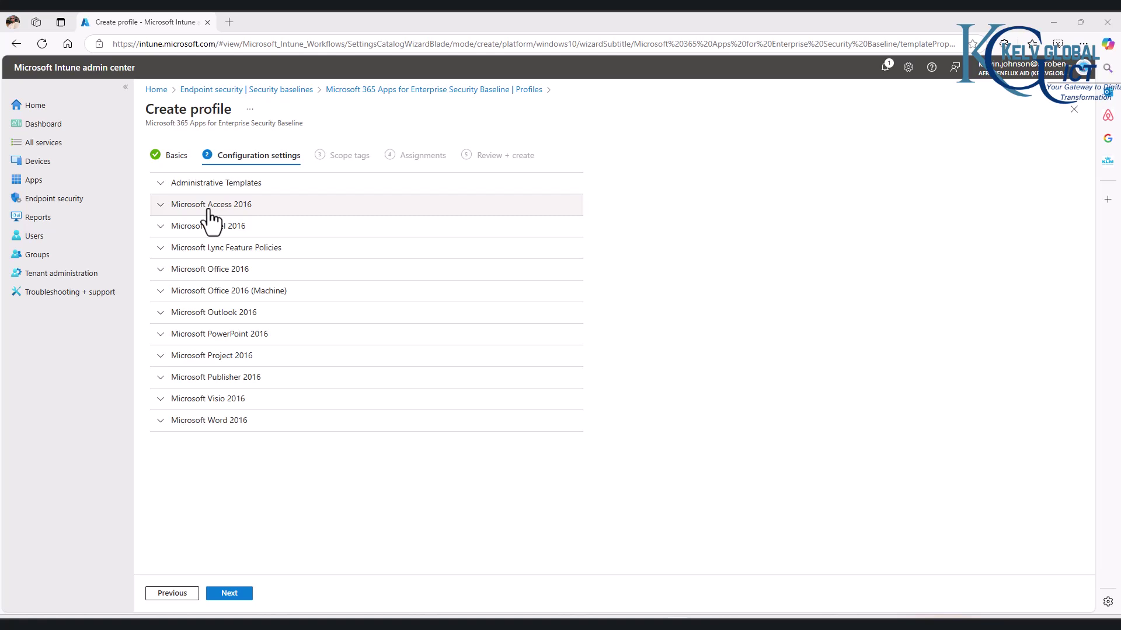
# Step: Inspect the Microsoft Word 2016 and Visio 2016 settings, then discard the draft
pyautogui.click(160, 421)
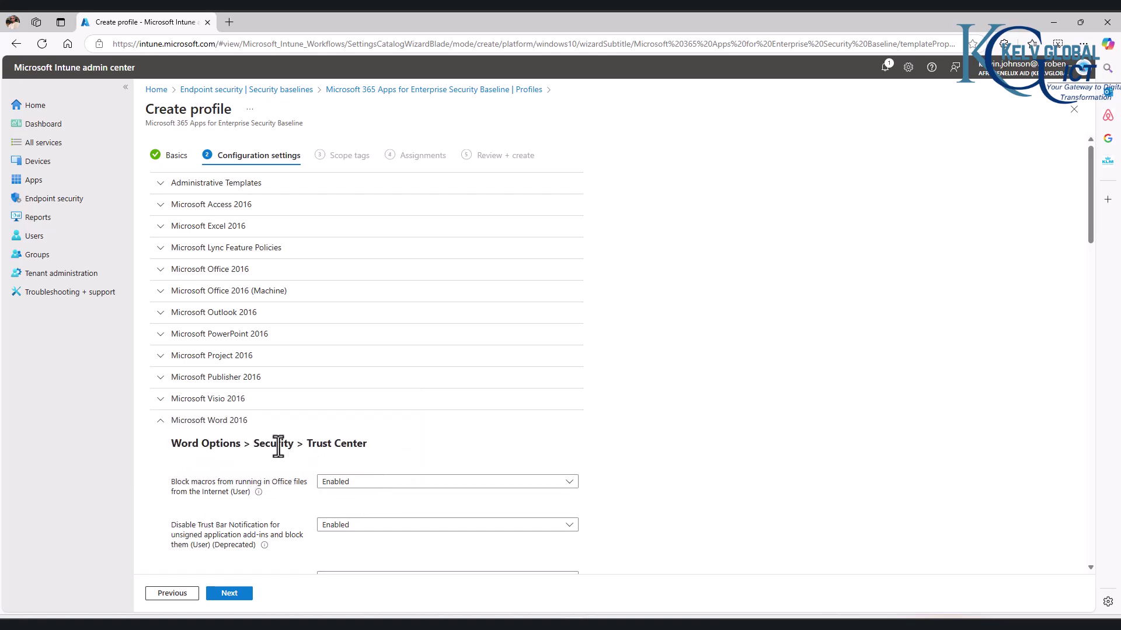
pyautogui.click(165, 398)
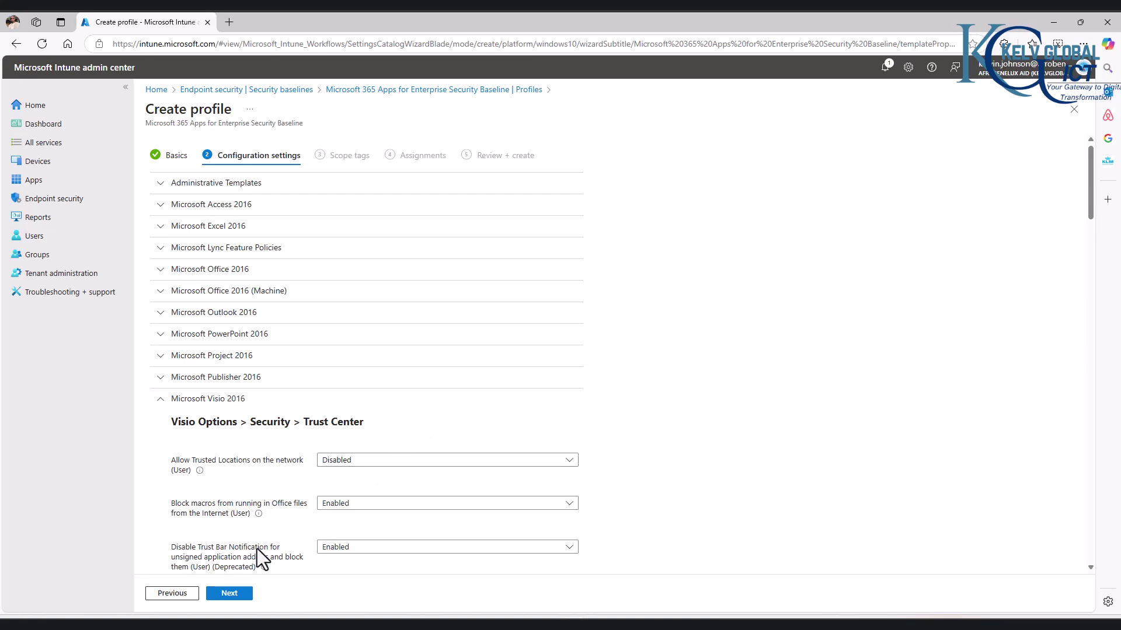
pyautogui.click(1074, 111)
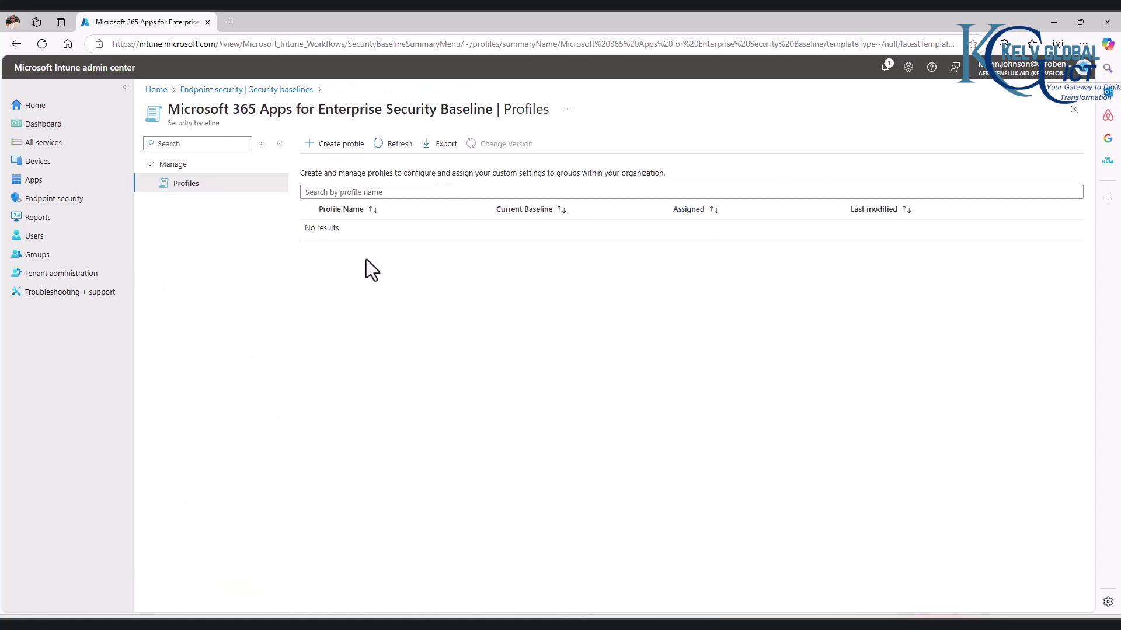
# Step: Sync the Windows device K0001 from its device page and confirm
pyautogui.click(40, 165)
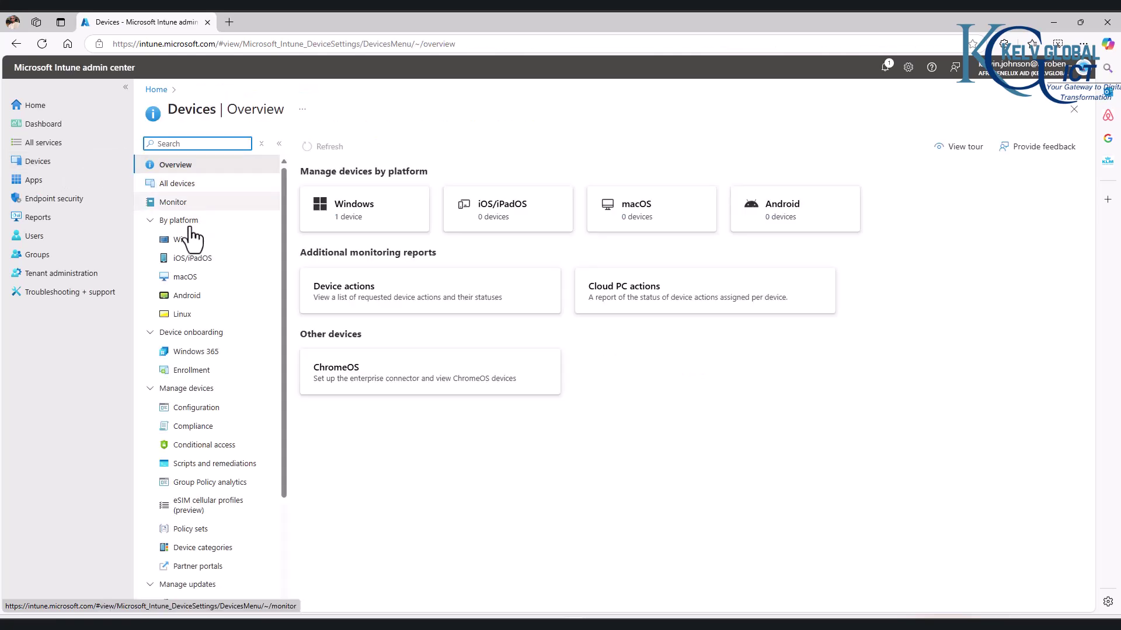
pyautogui.click(354, 228)
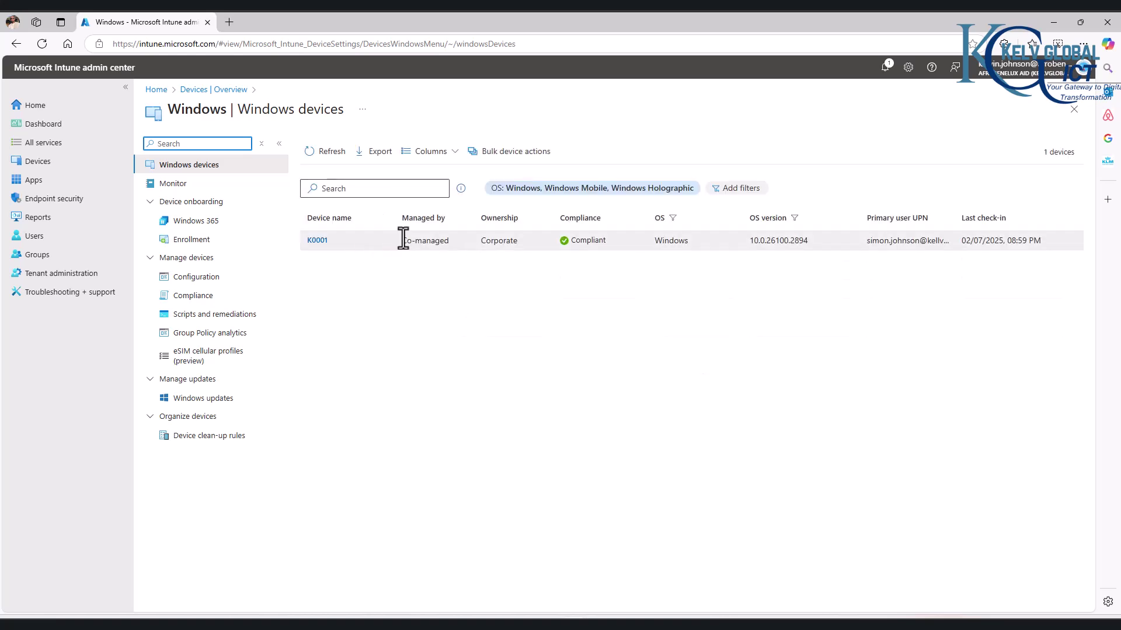
pyautogui.click(318, 241)
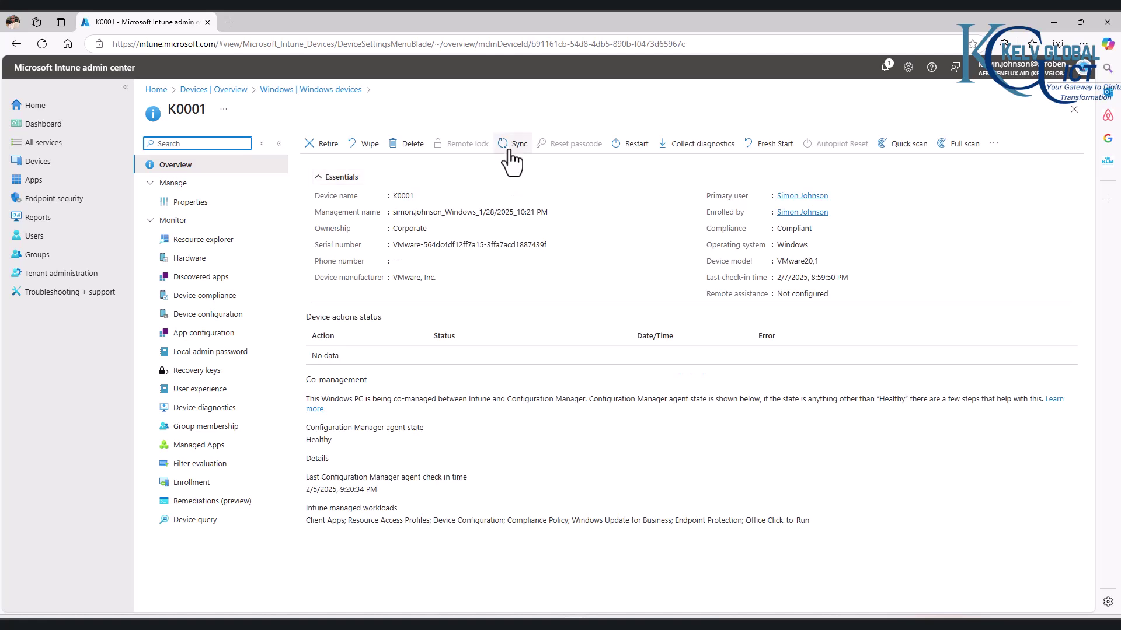
pyautogui.click(512, 145)
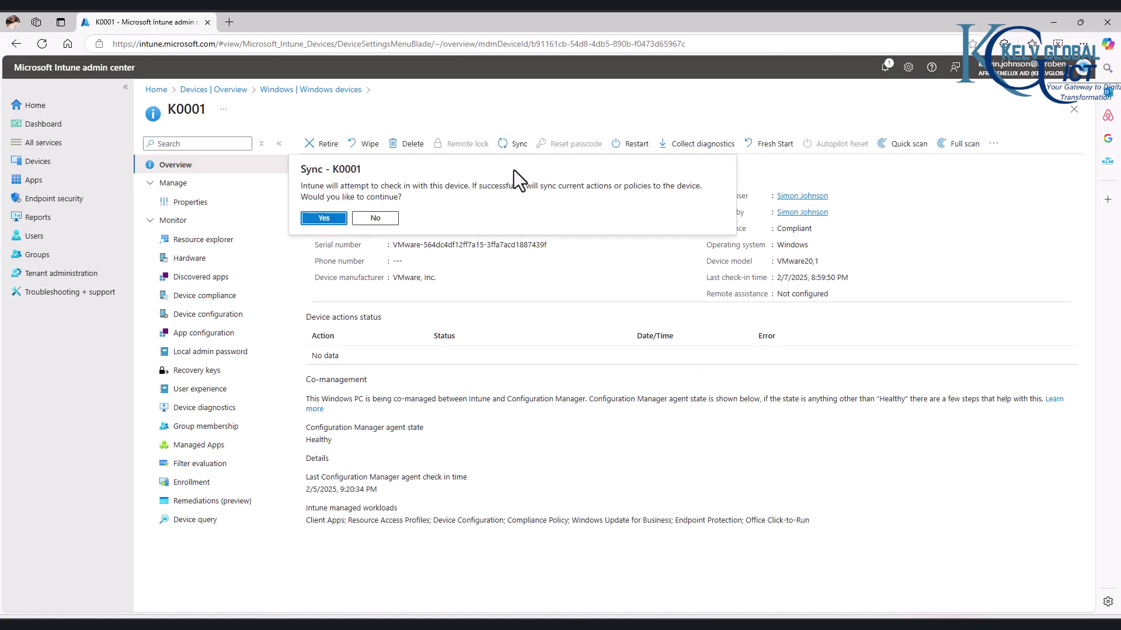
pyautogui.click(324, 218)
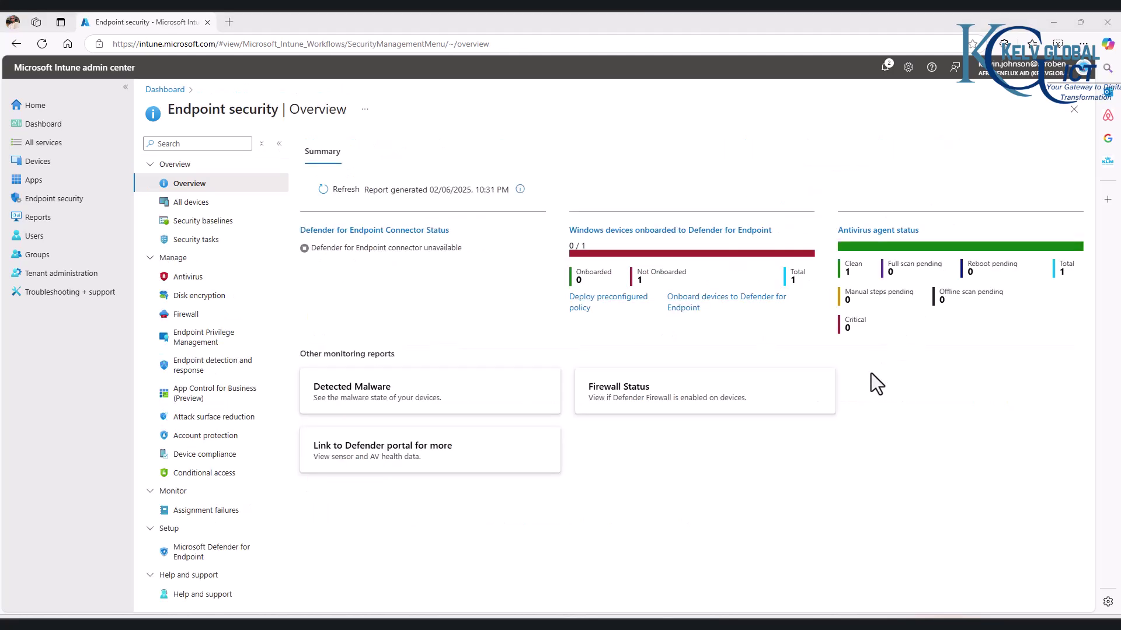
# Step: Open the Kelvglobal Security Base profile's device check-in status report
pyautogui.click(208, 222)
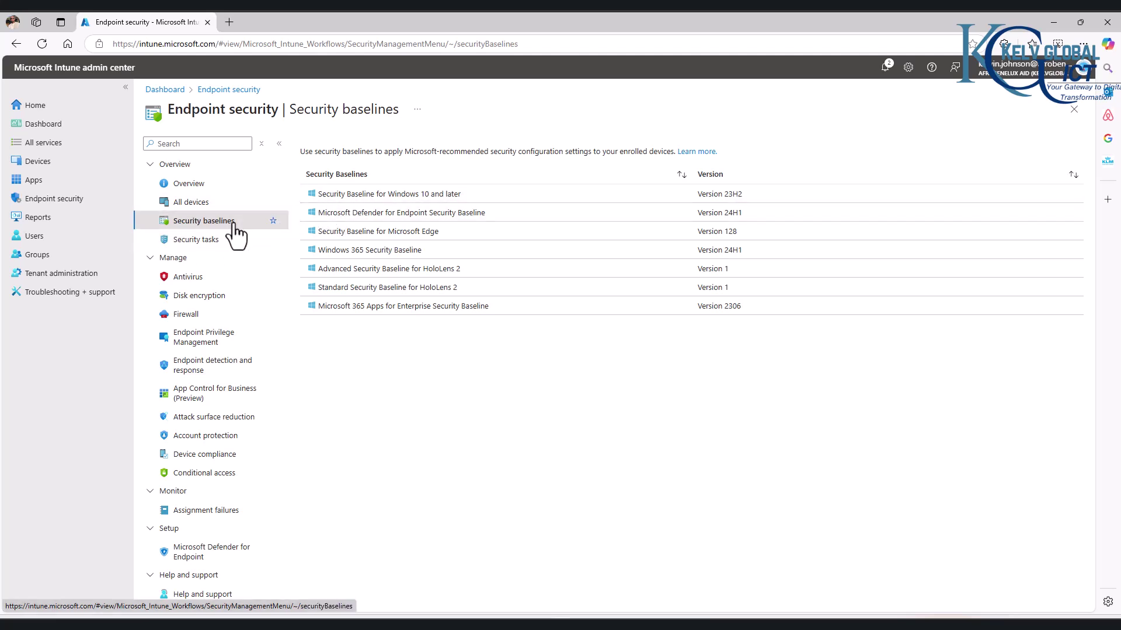
pyautogui.click(380, 198)
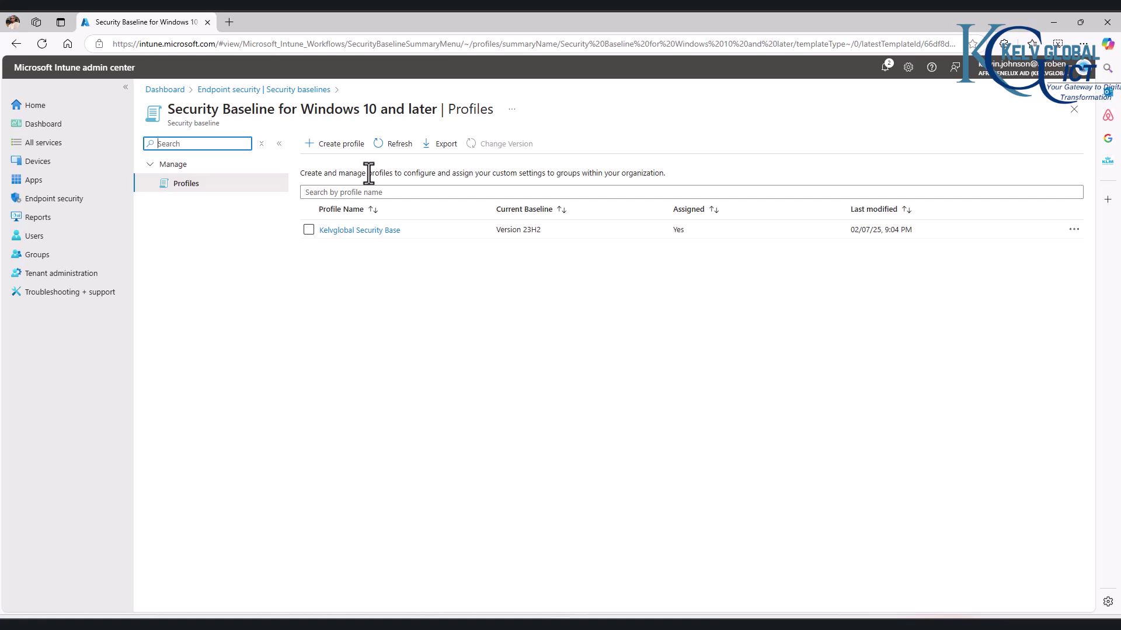
pyautogui.click(358, 231)
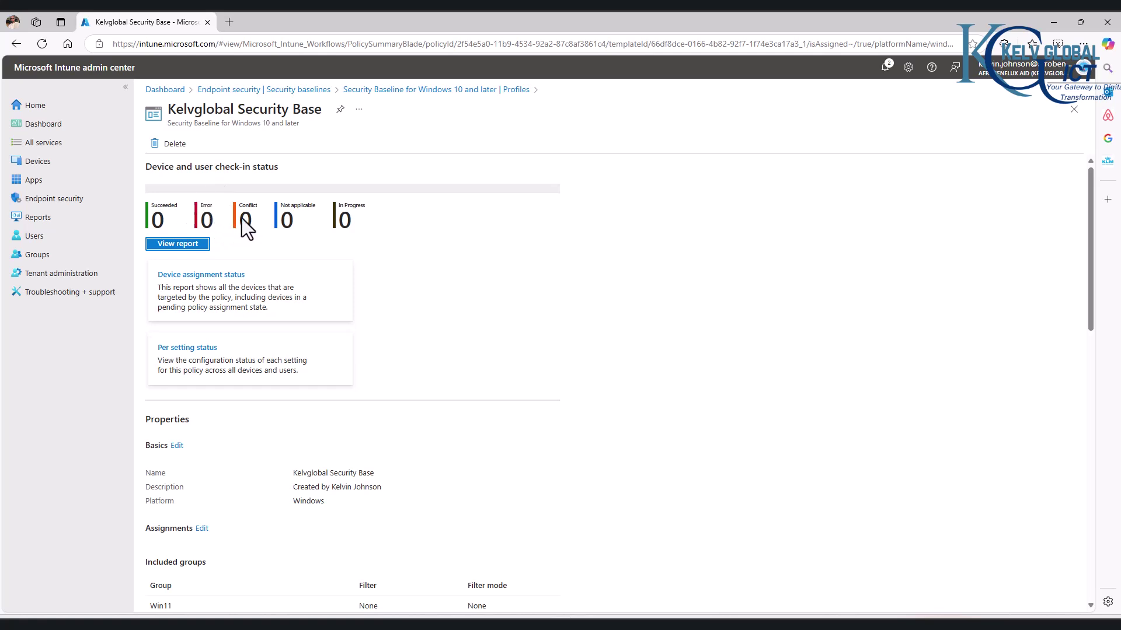
pyautogui.click(174, 245)
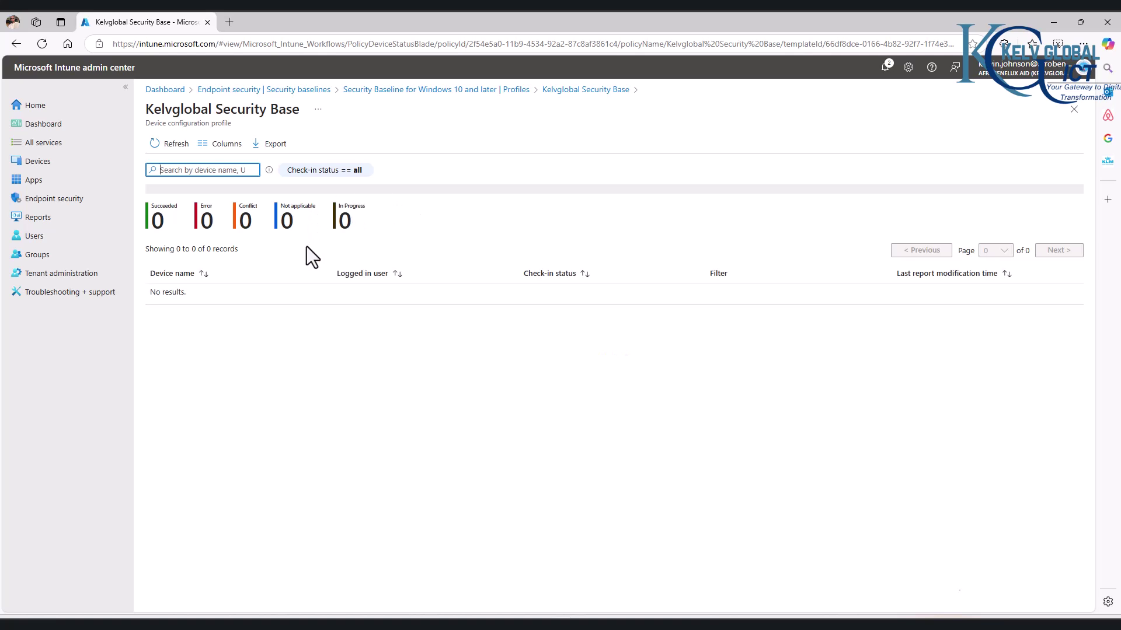